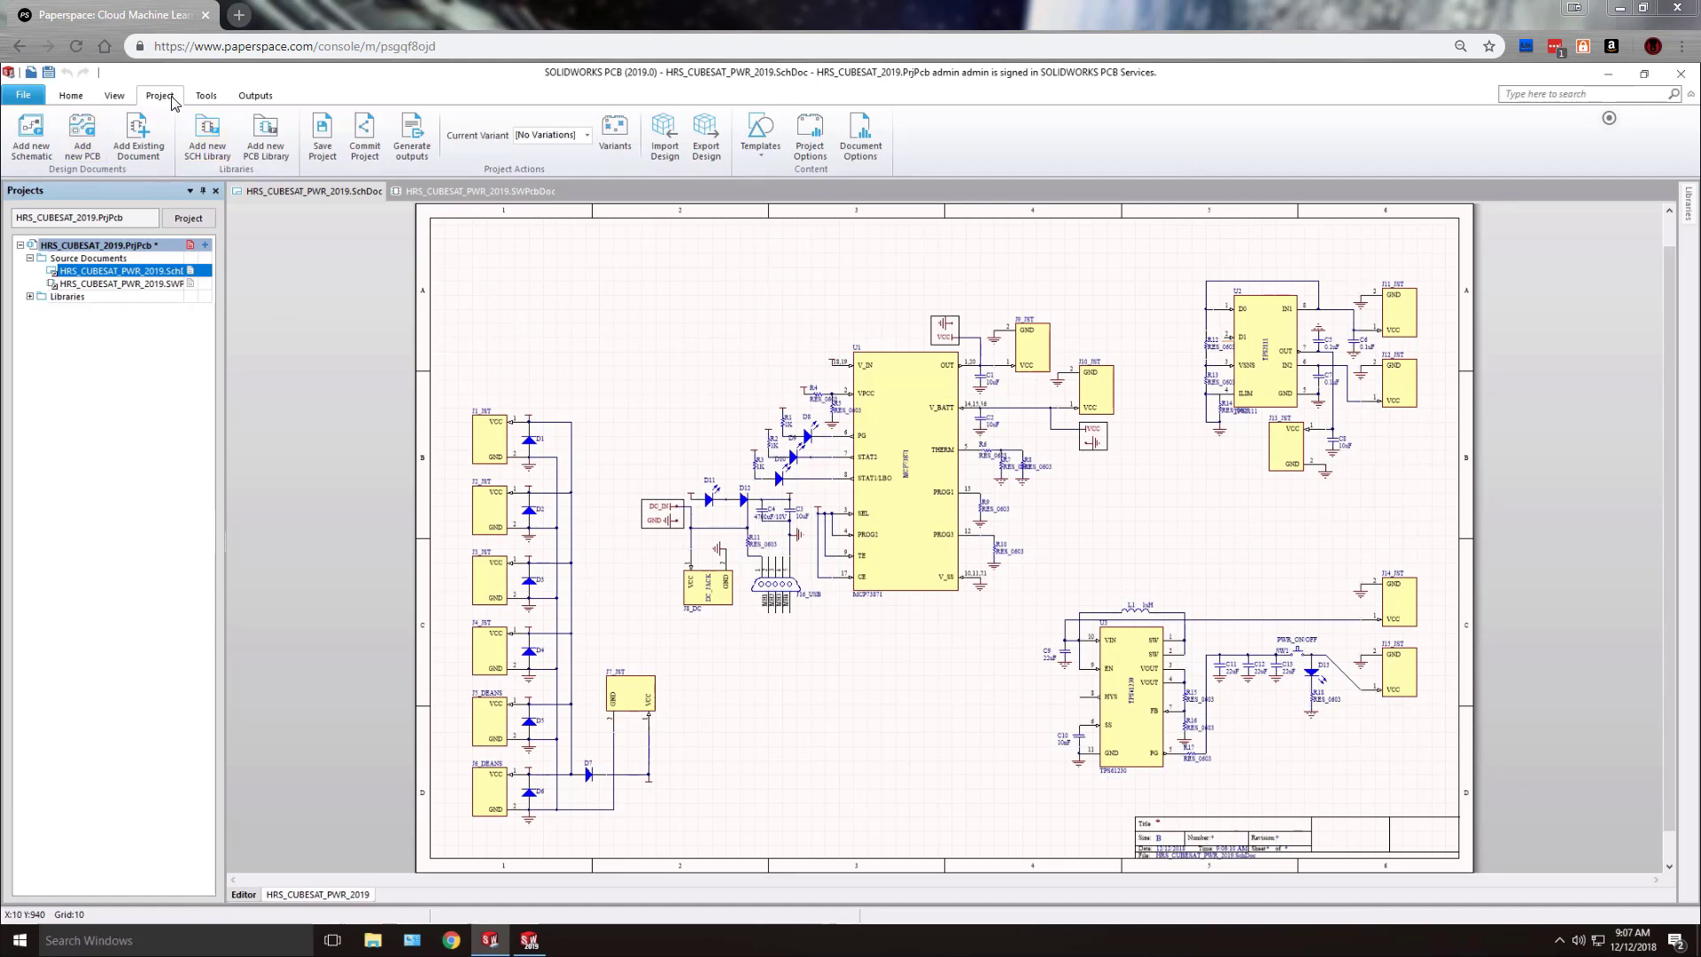
- Add a project variant with the description "Variant of HRS_CUBESAT_2019" and no extra parameters
left_click(623, 149)
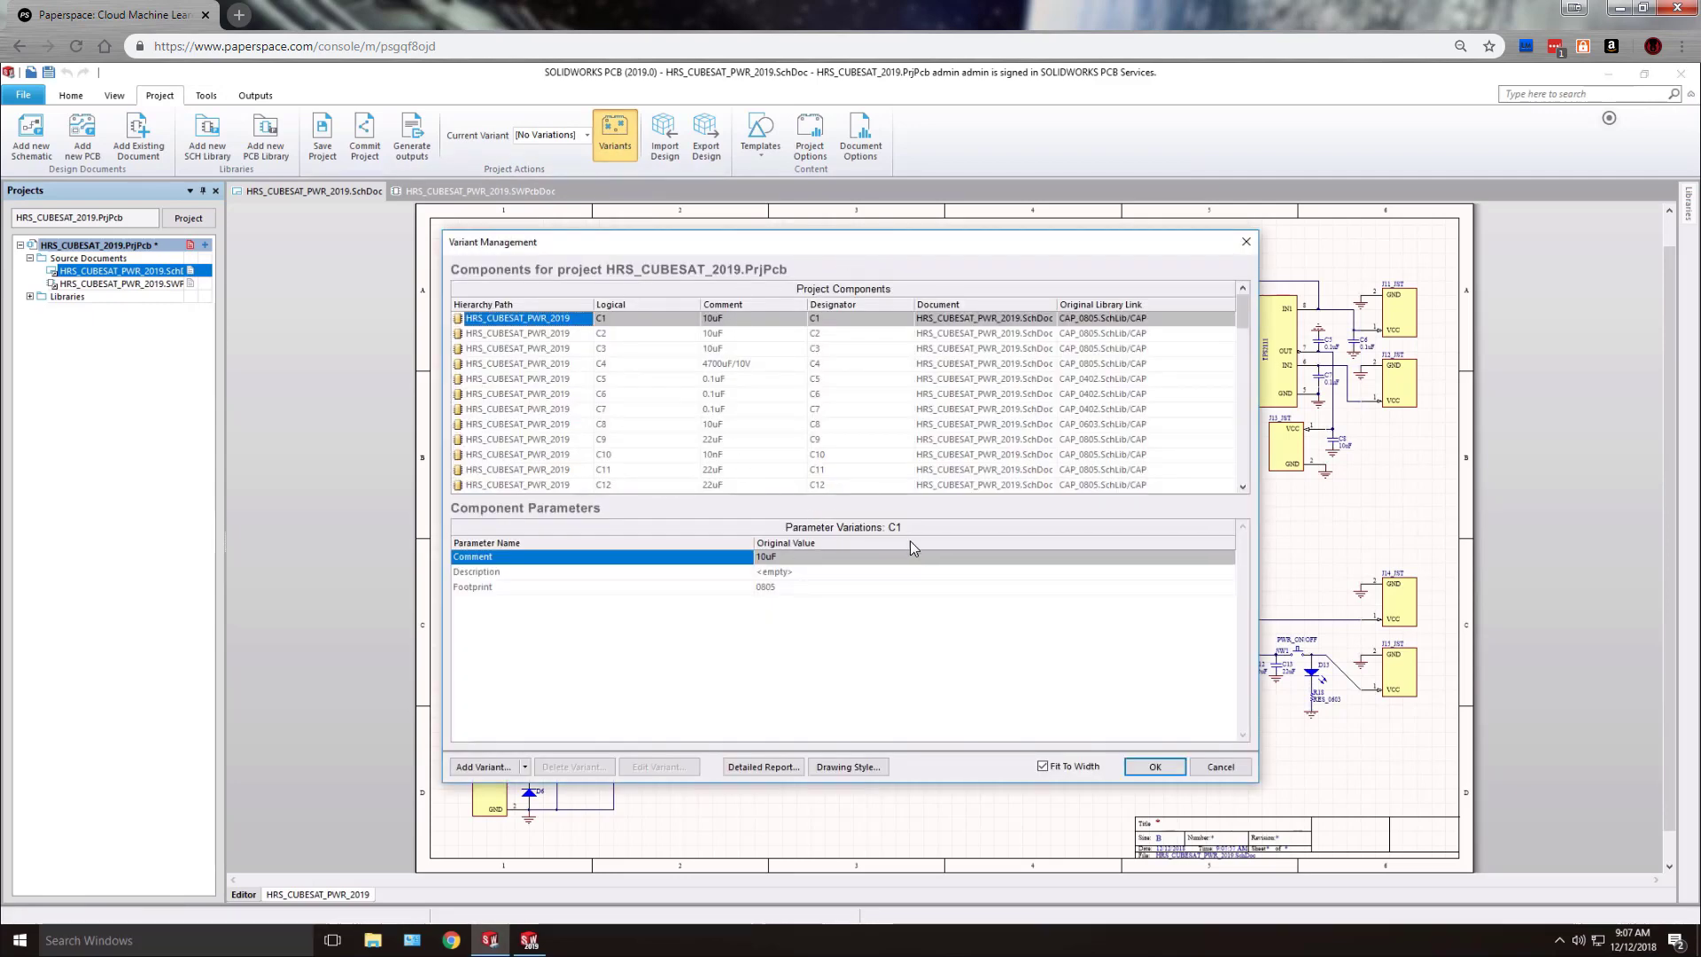
left_click(481, 767)
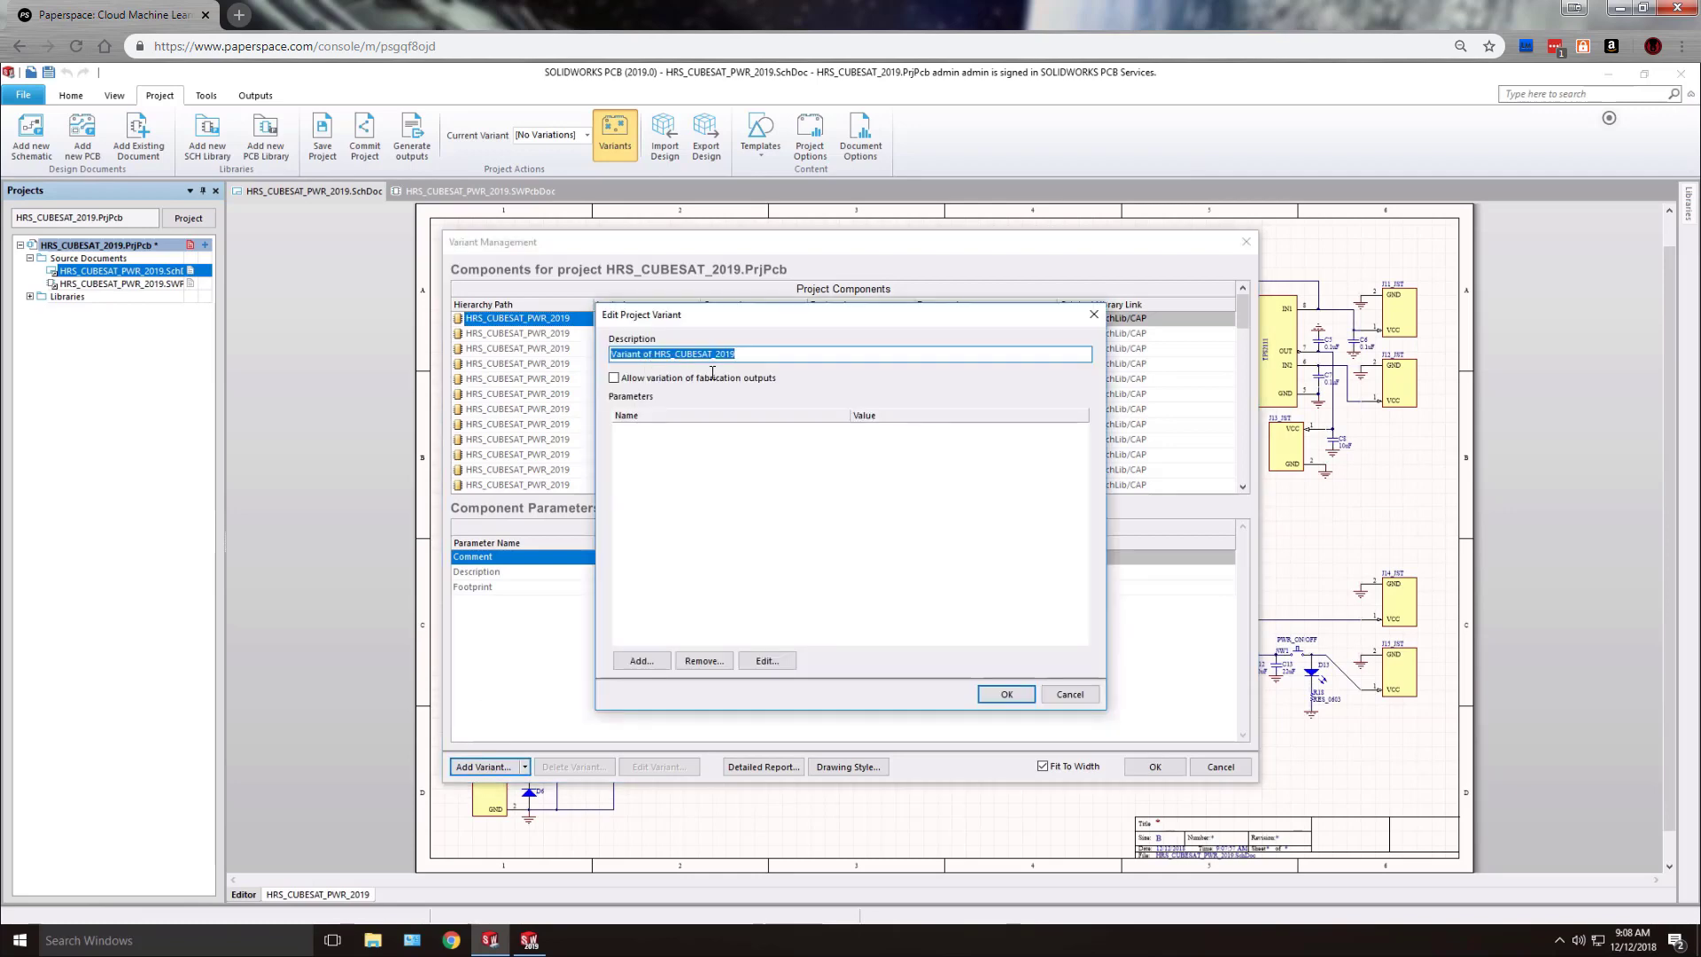
left_click(640, 663)
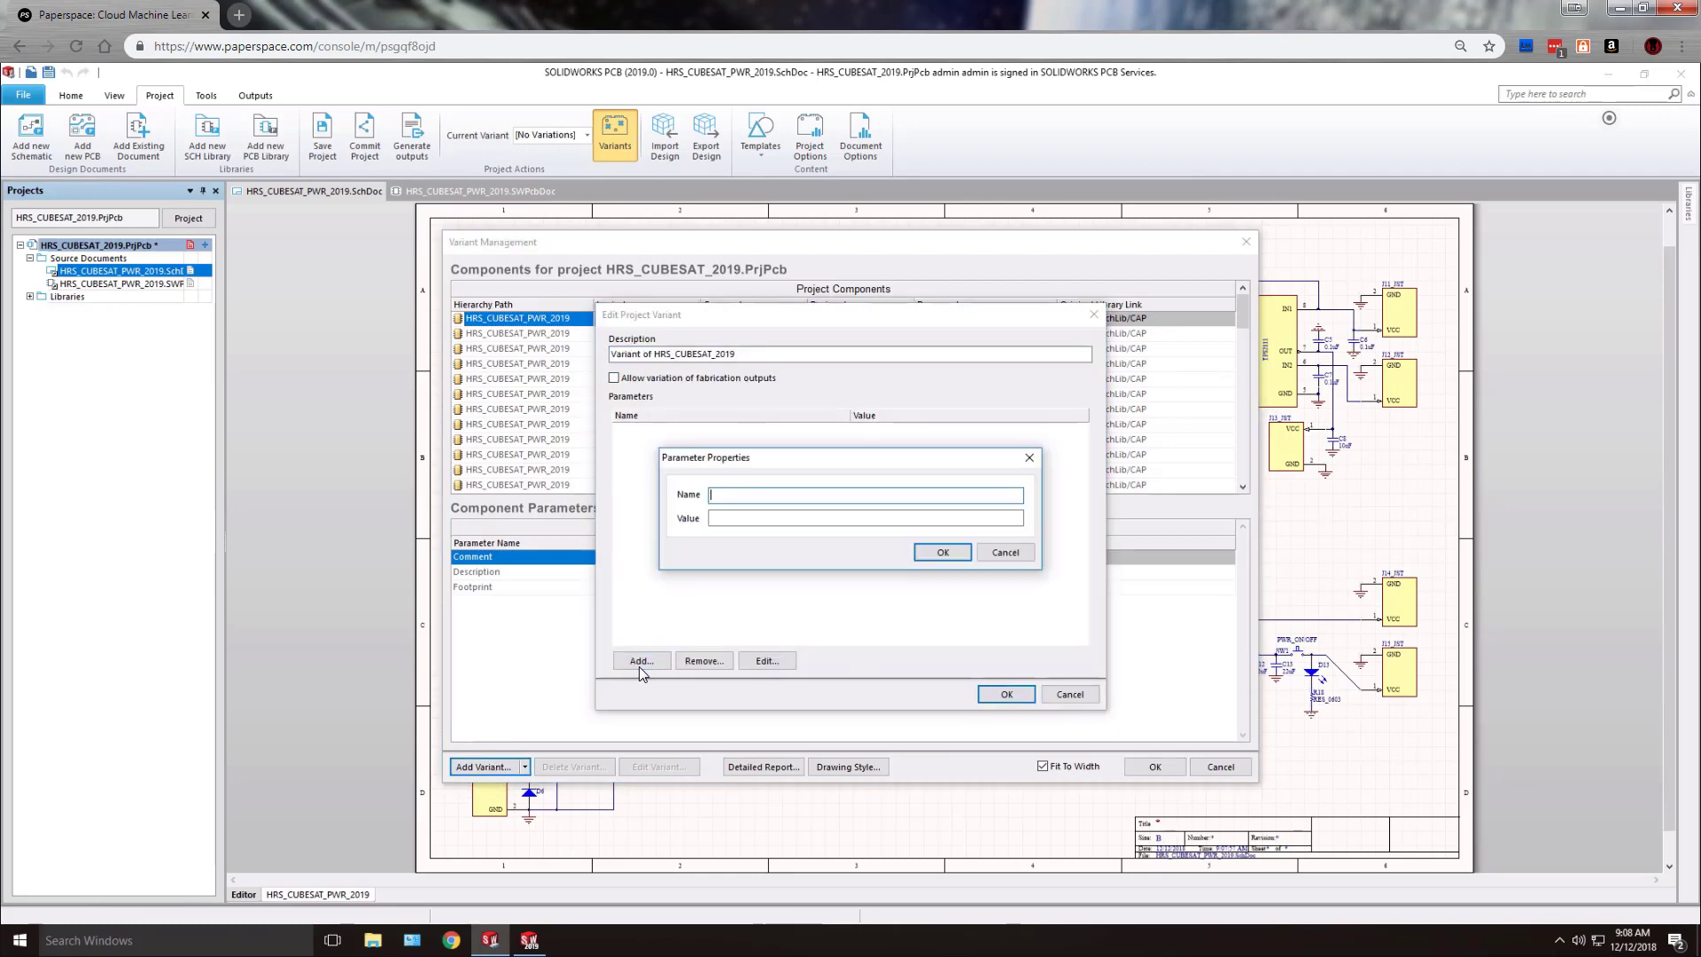
left_click(1015, 554)
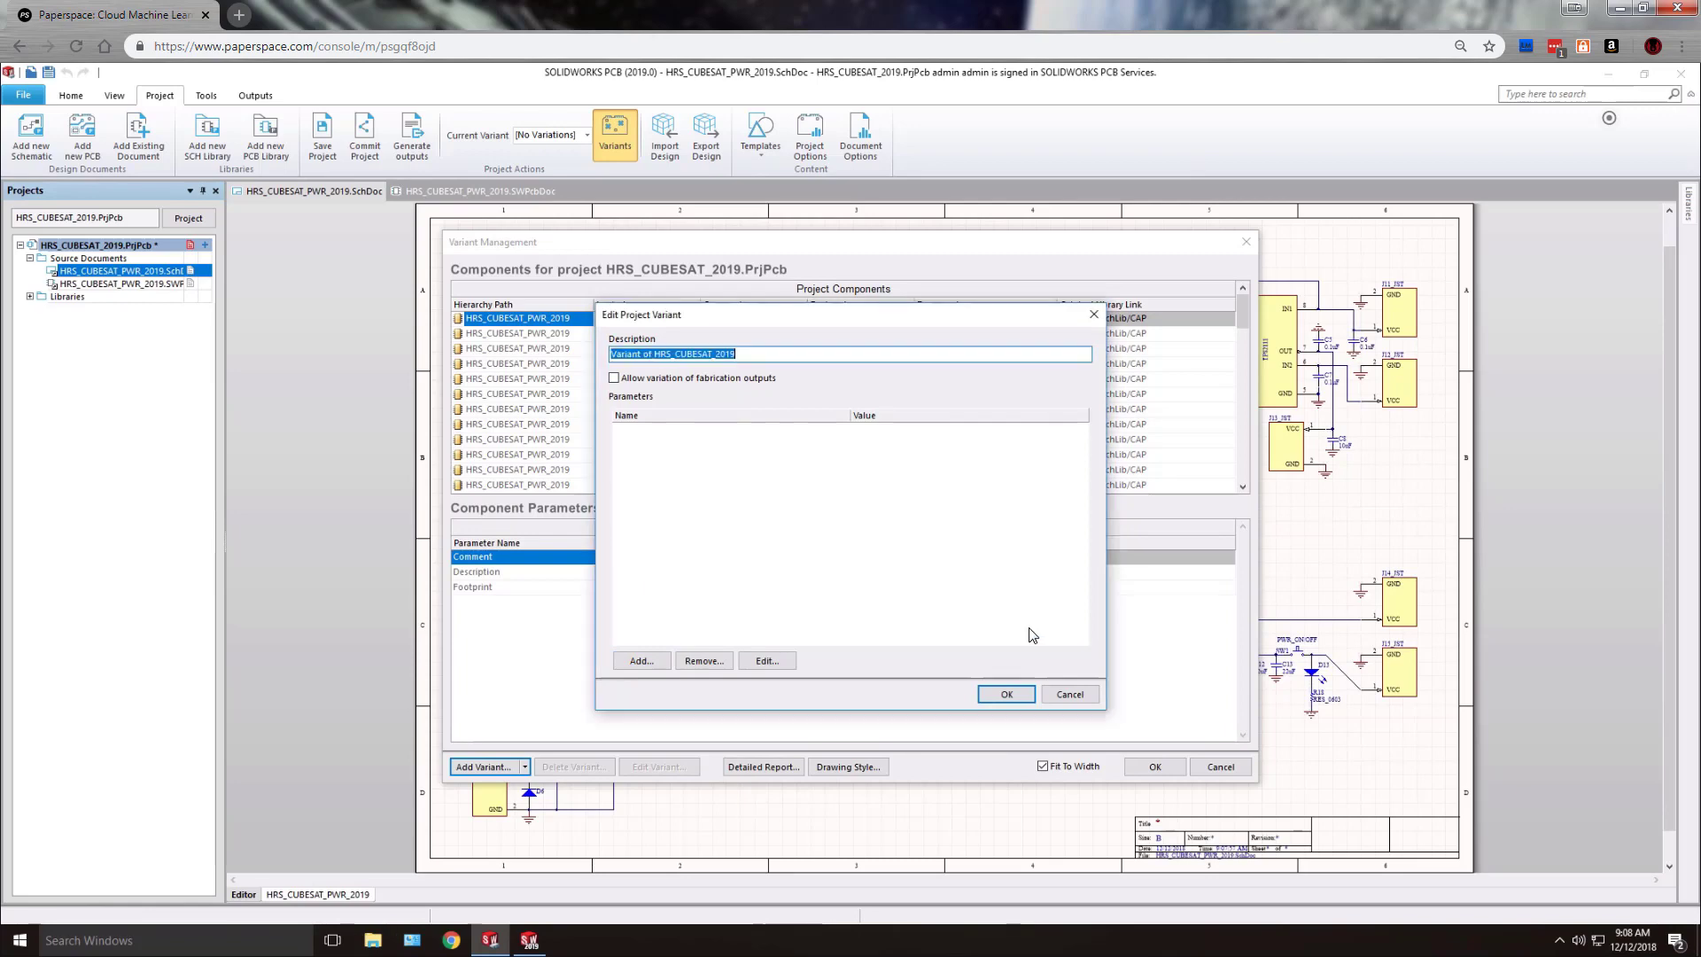
left_click(1004, 695)
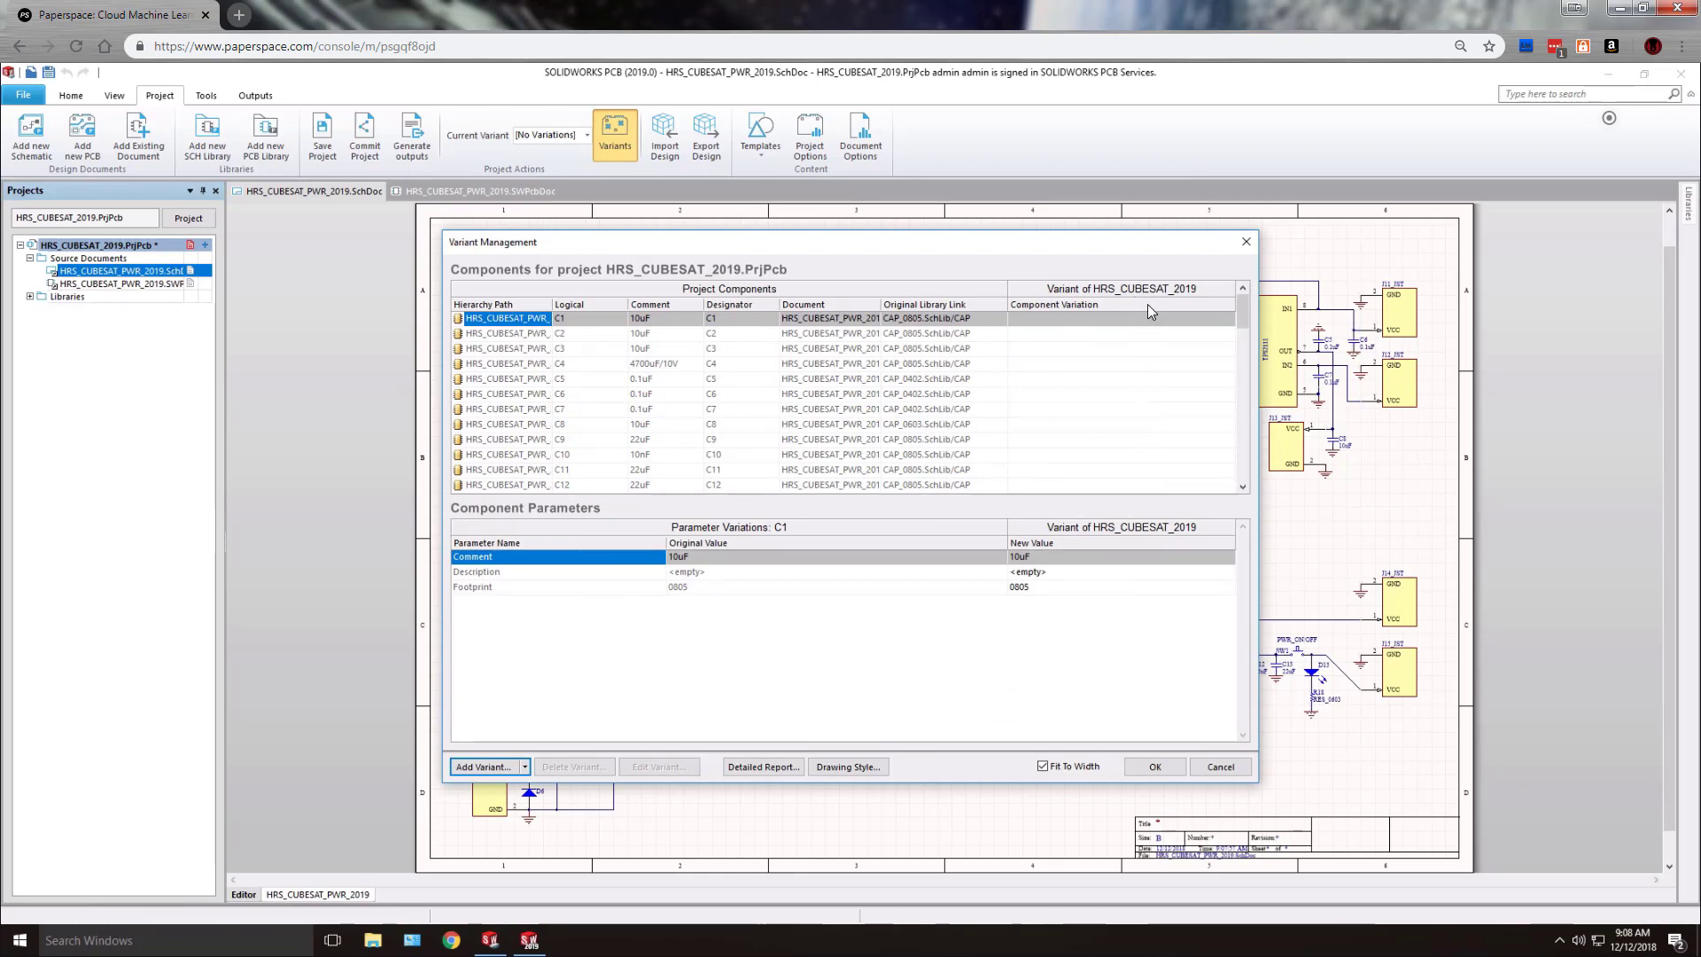
- Set the component variation of capacitors C1 and C2 to Not Fitted in the new variant
left_click(1170, 321)
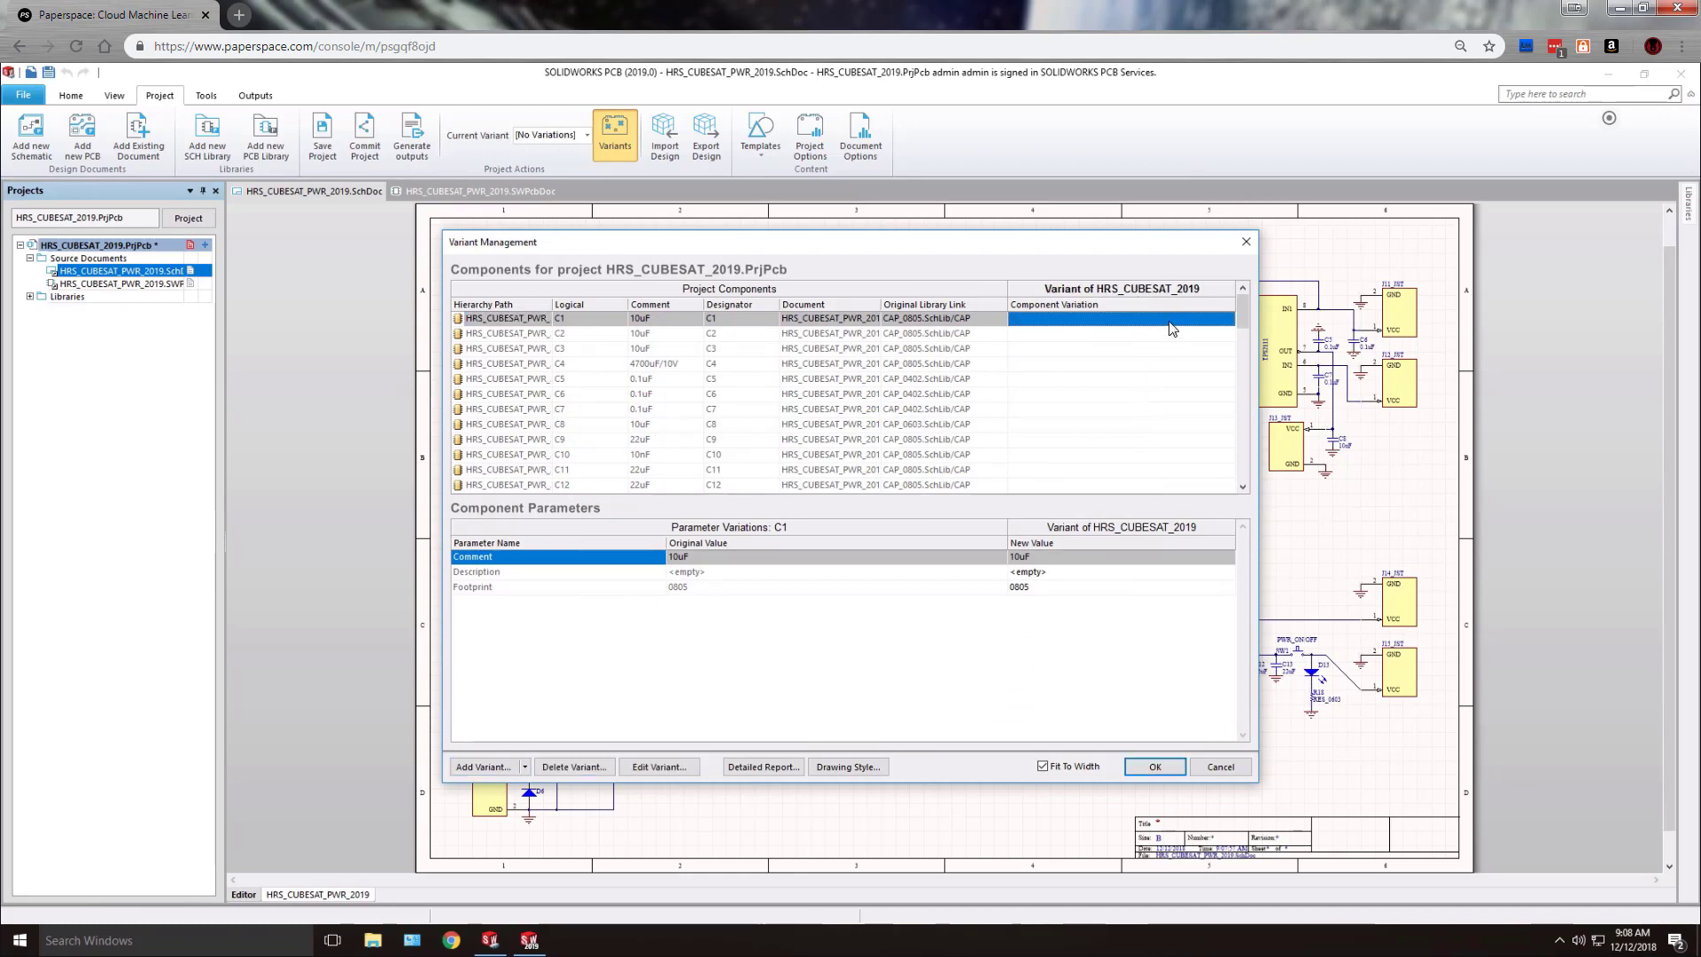
left_click(1229, 322)
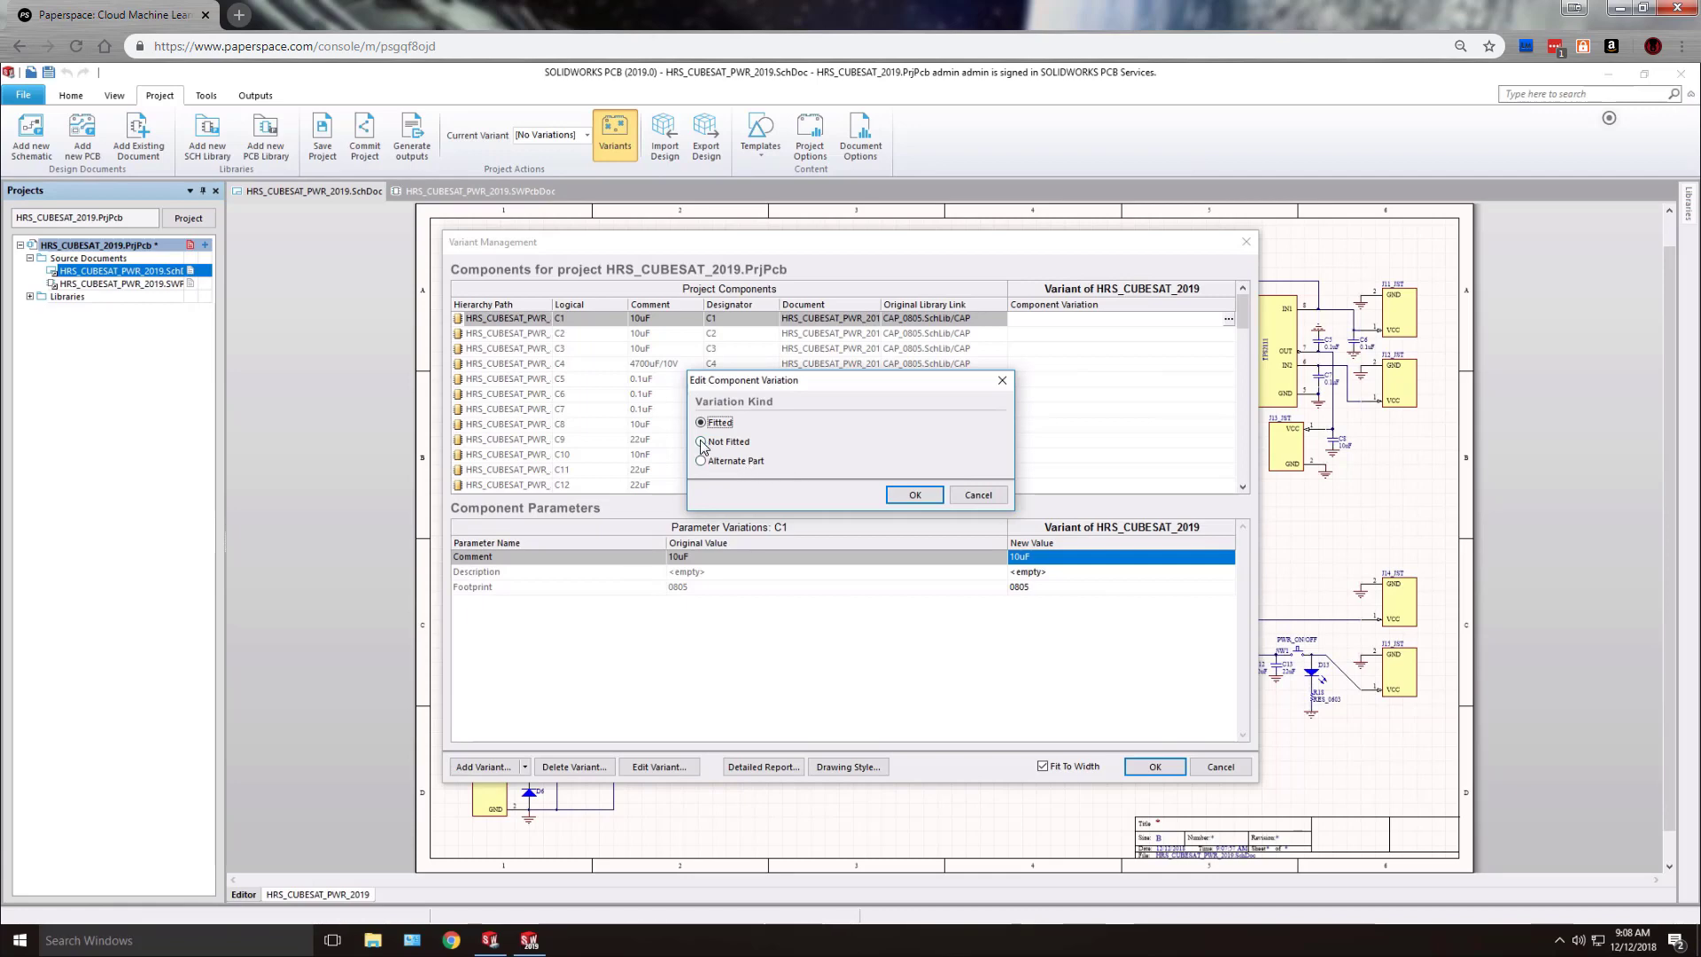
left_click(896, 500)
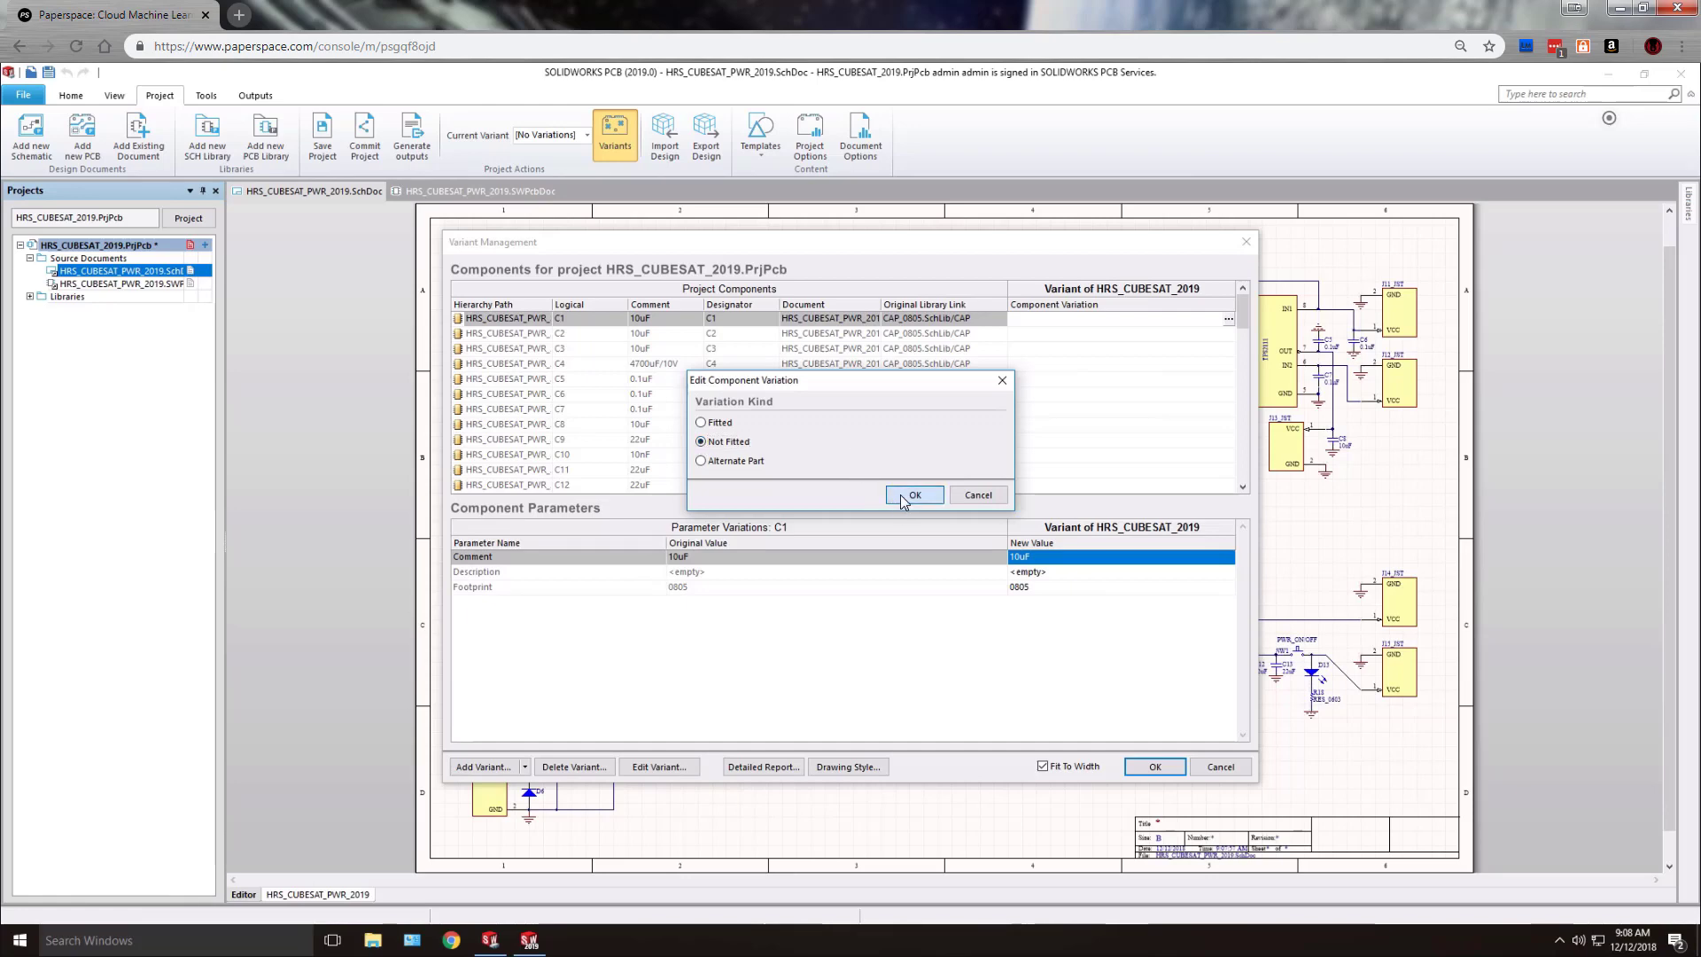
left_click(1228, 336)
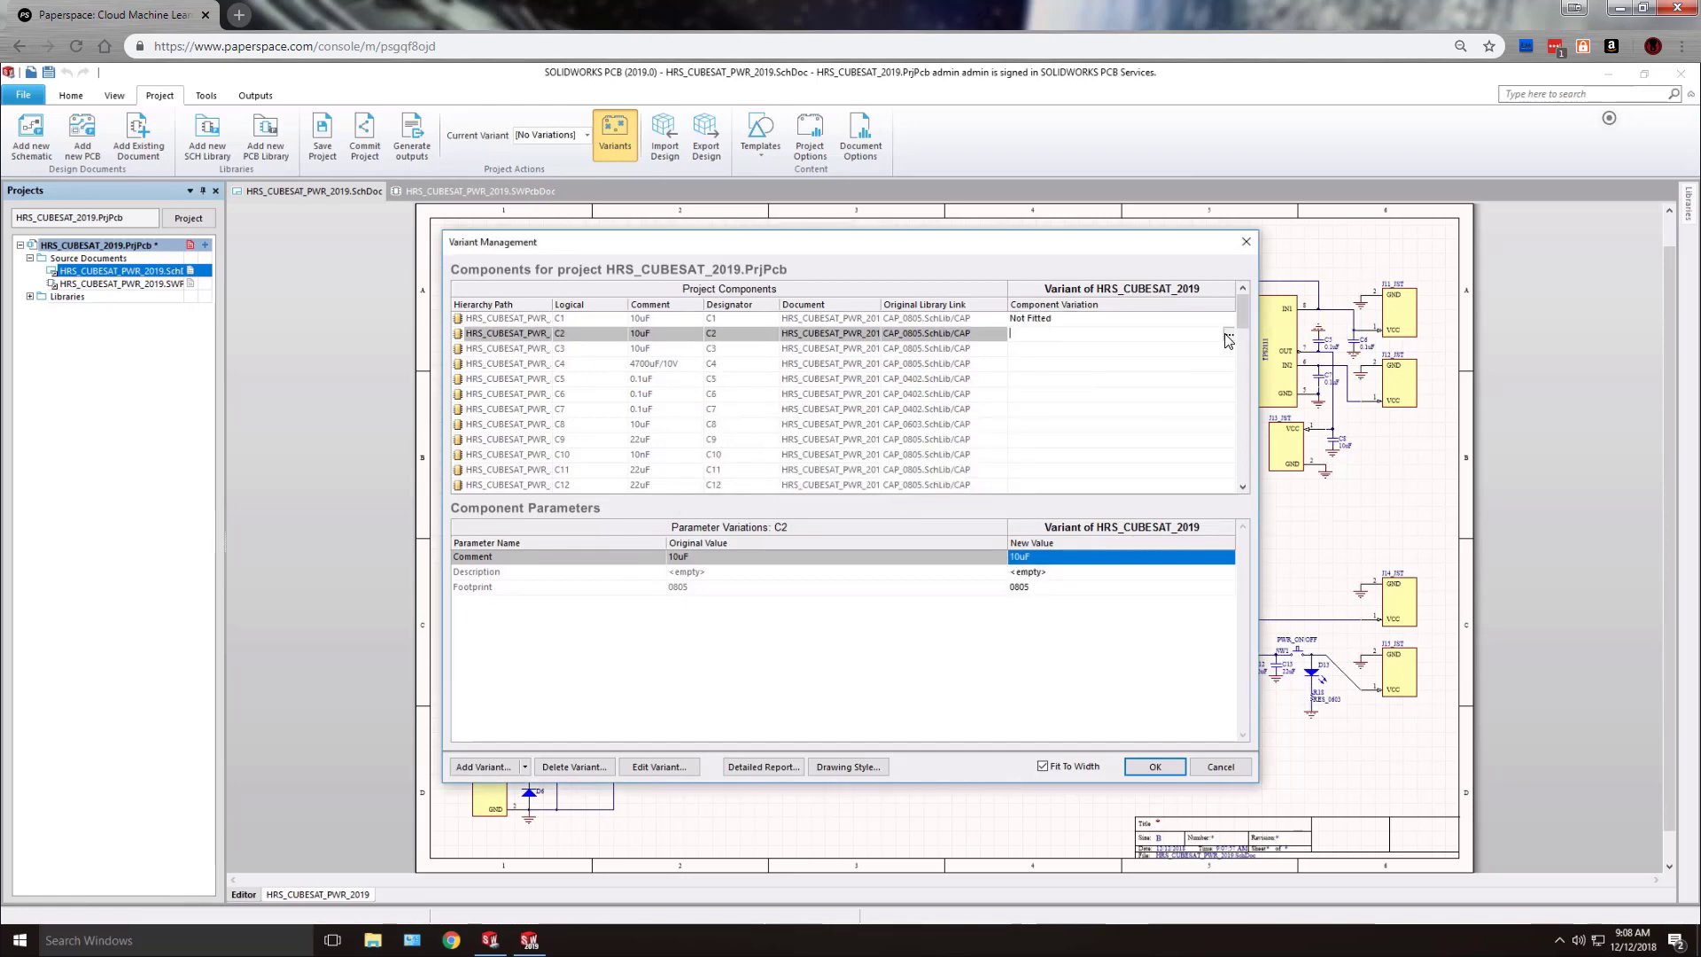
left_click(1227, 336)
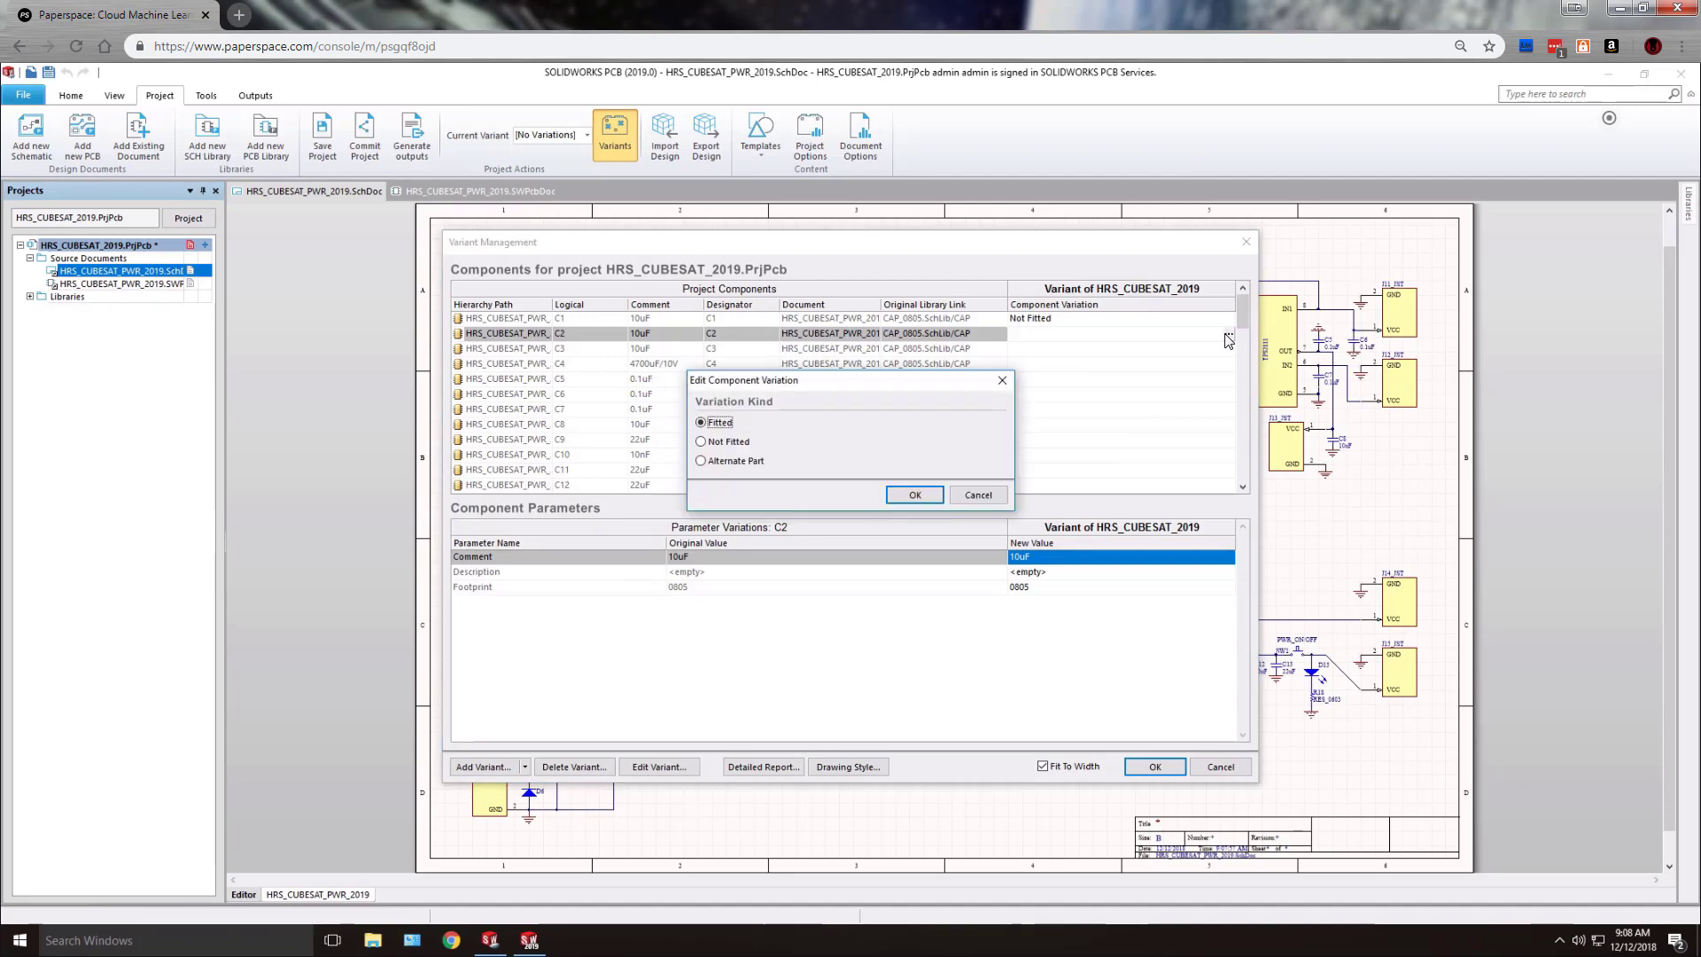
left_click(702, 441)
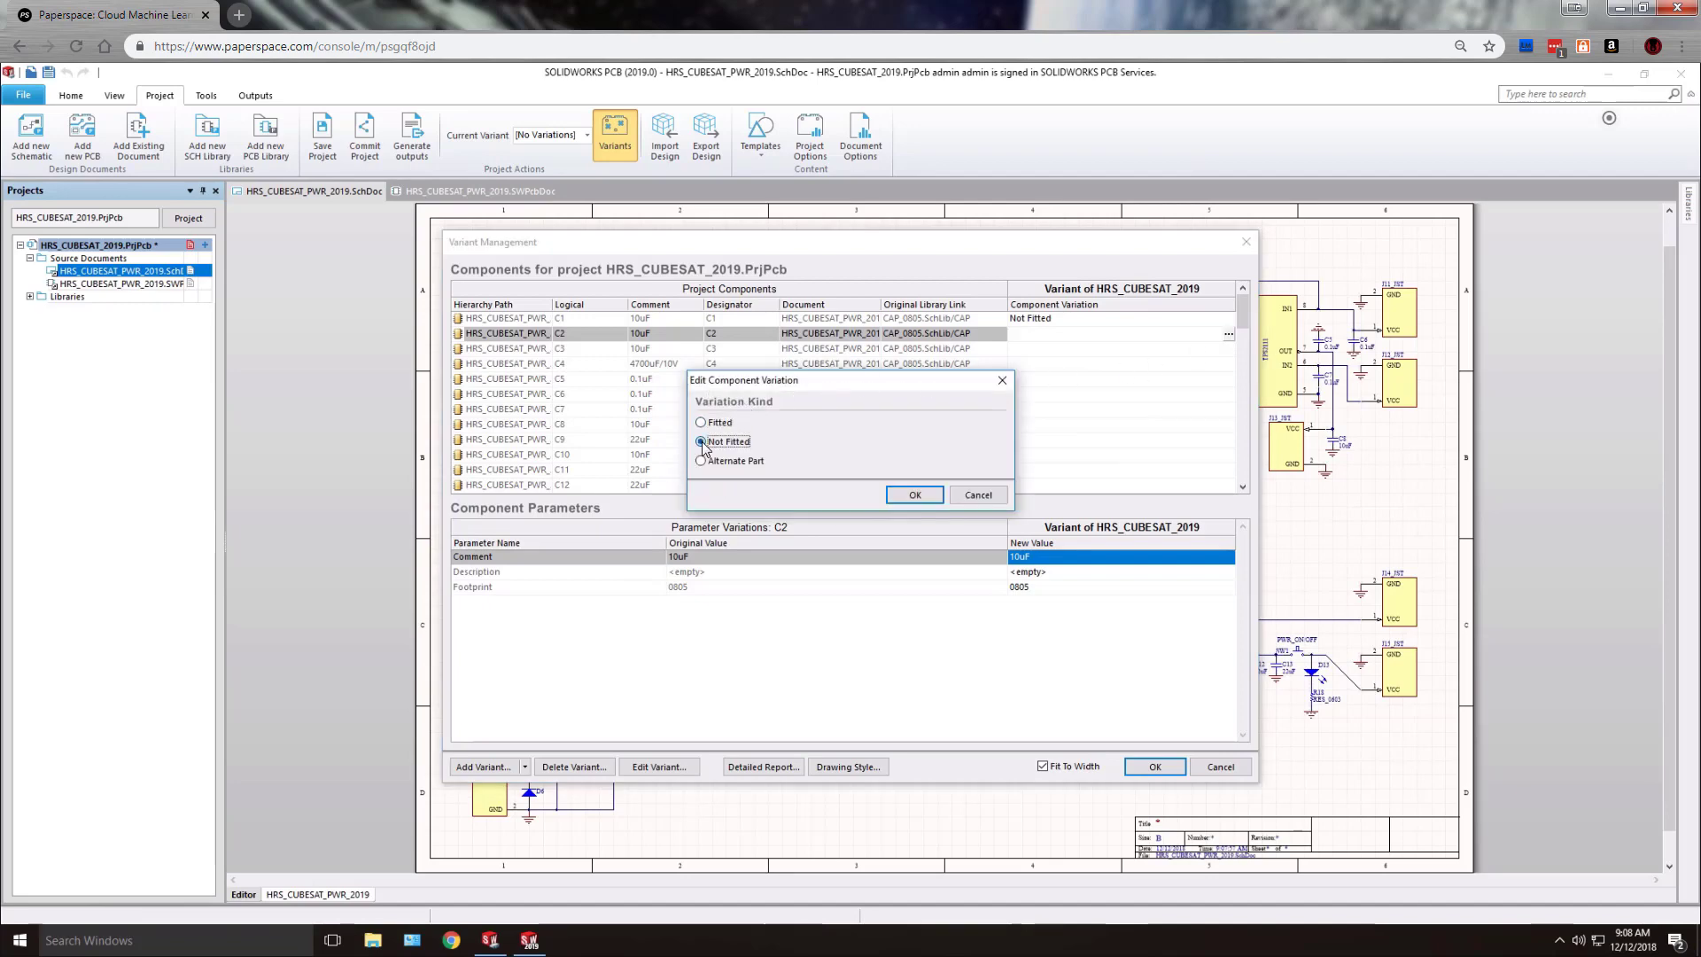
left_click(914, 495)
- Set capacitor C3 to Not Fitted in the variant and accept the variant management changes
left_click(1225, 354)
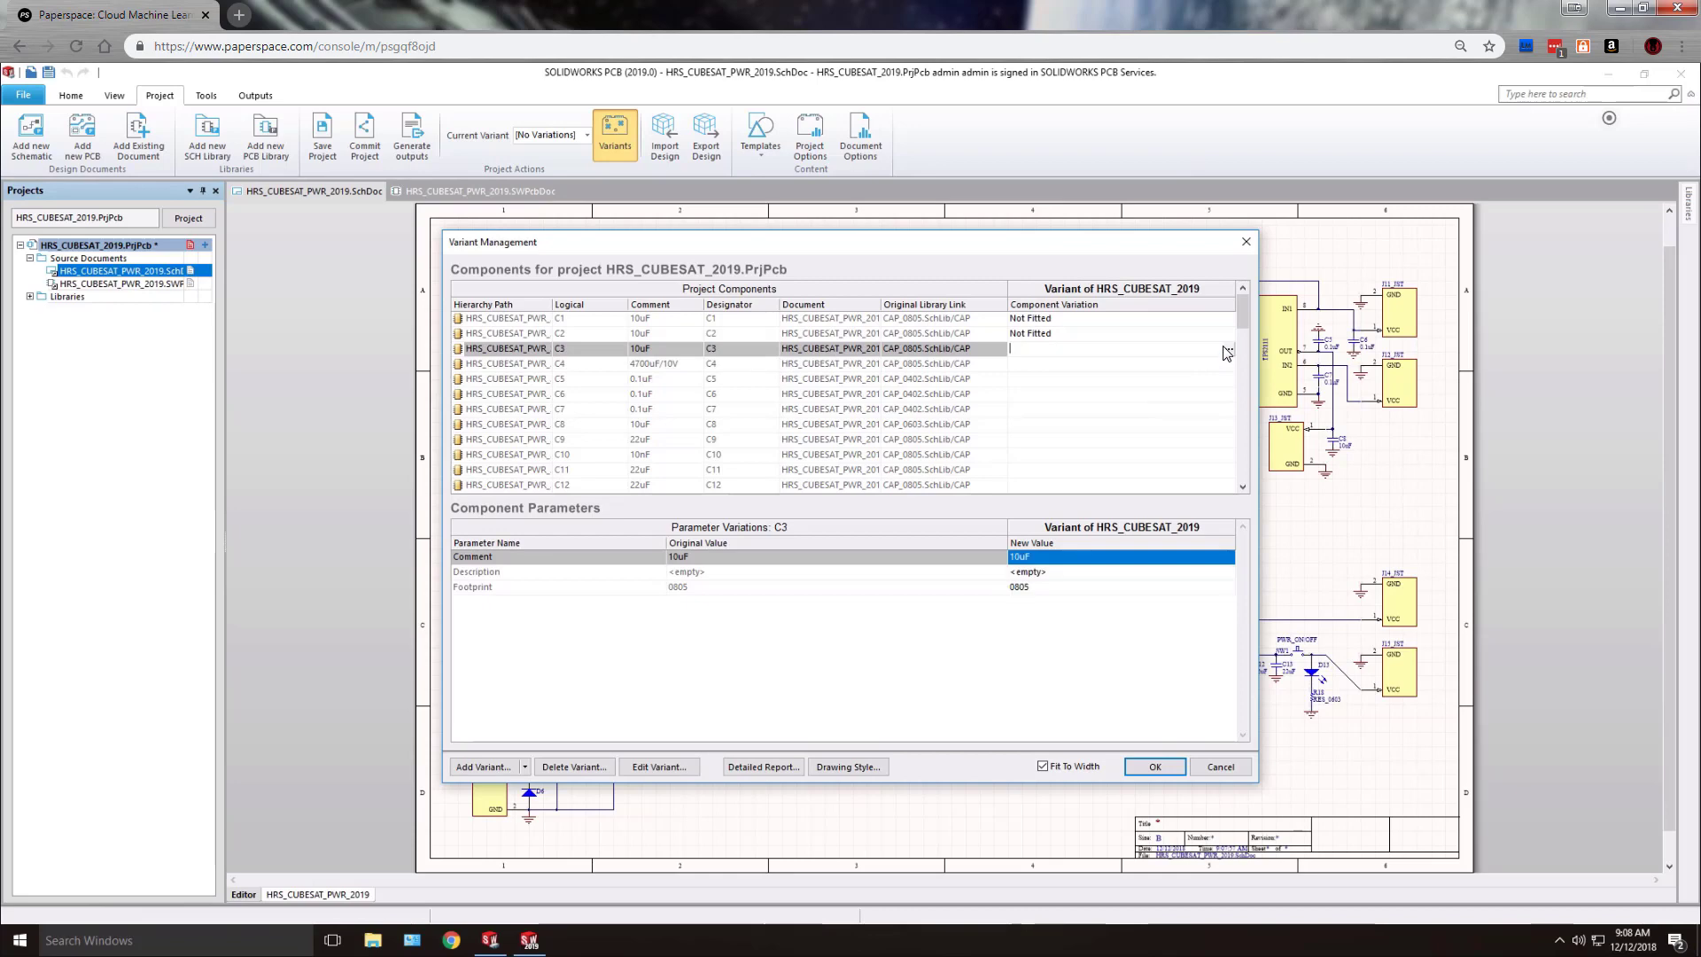
left_click(1228, 349)
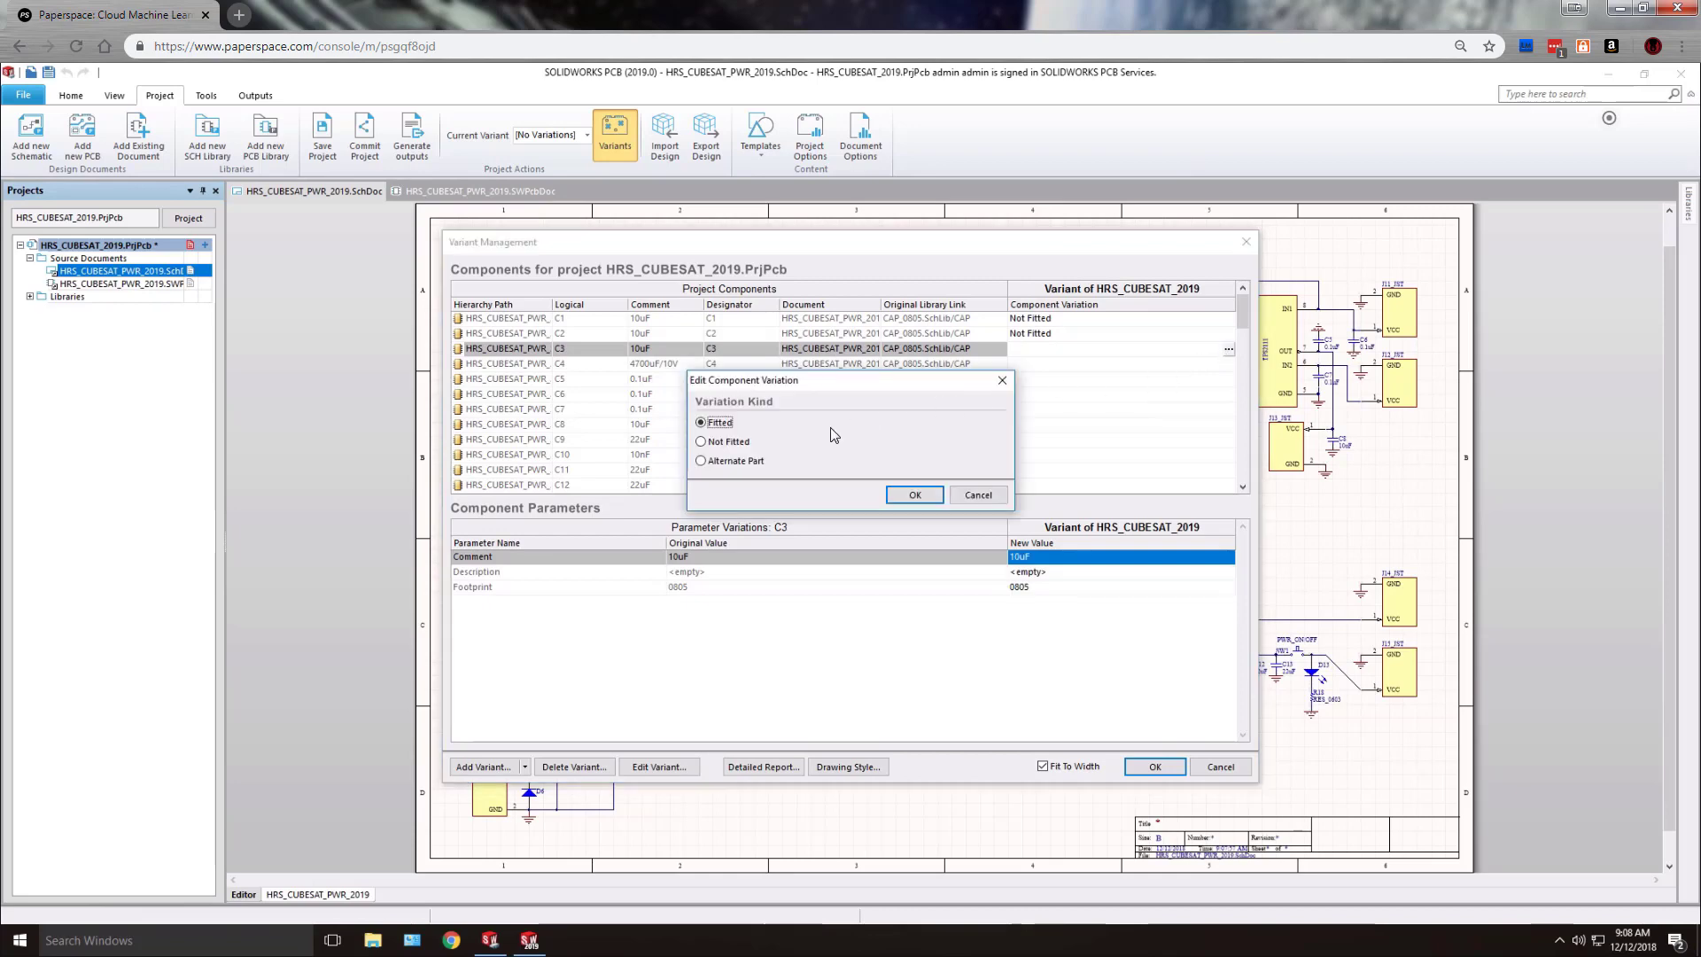
left_click(729, 442)
left_click(904, 497)
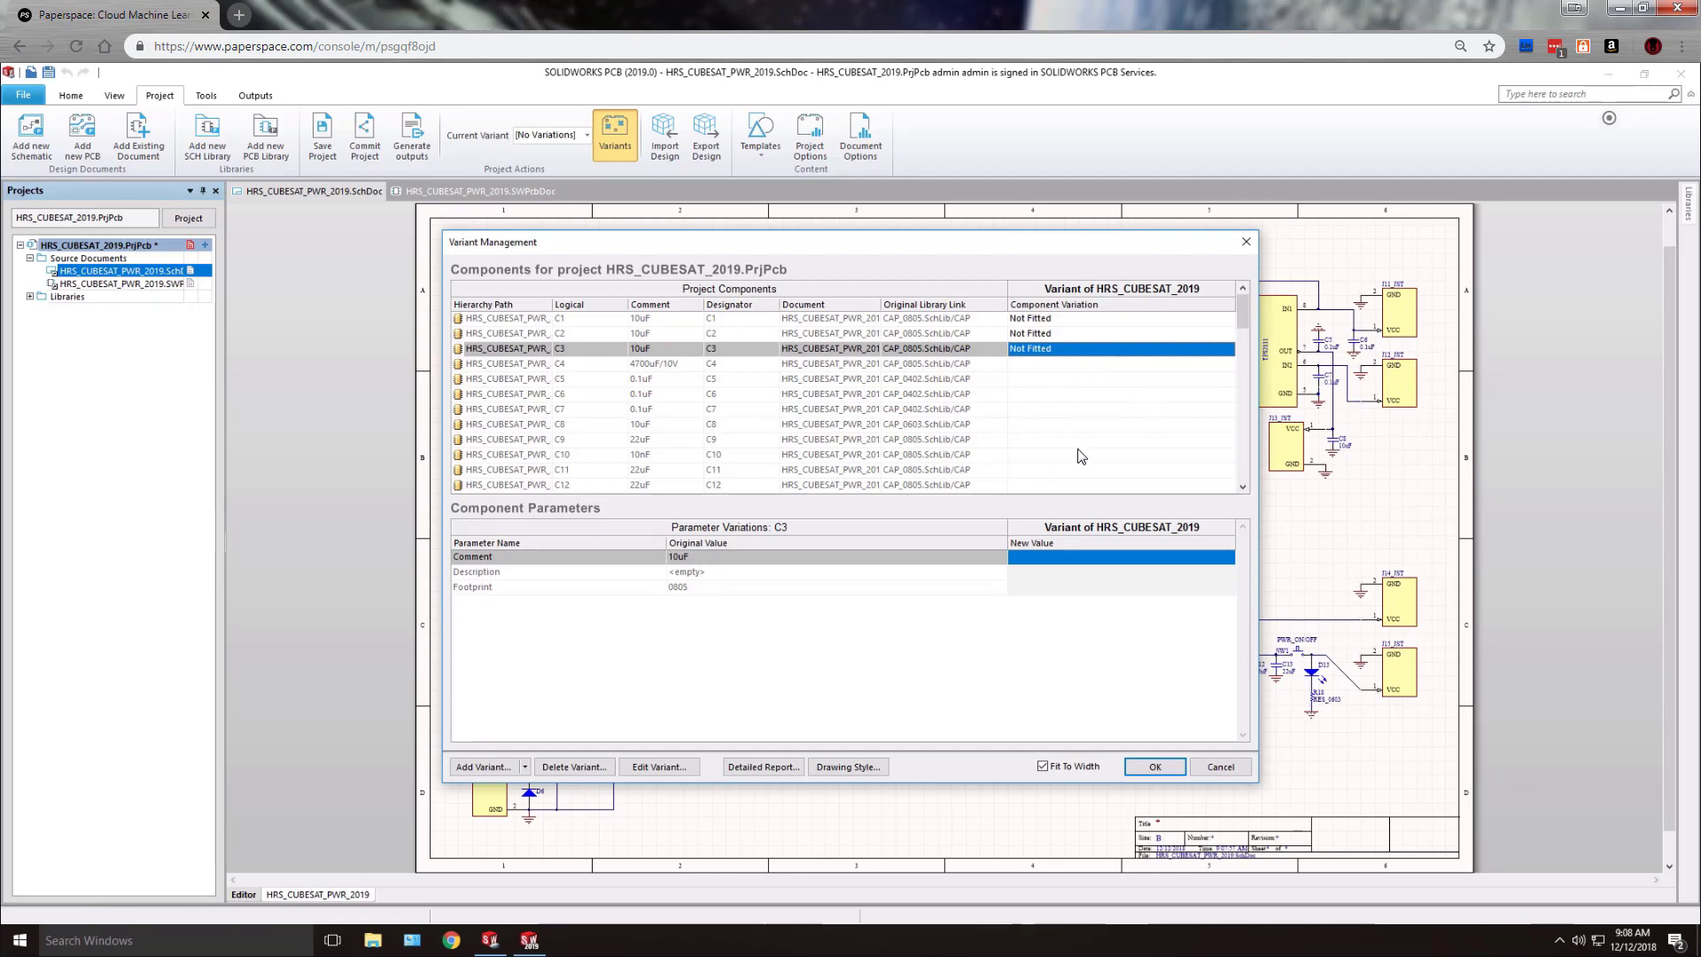
left_click(1153, 767)
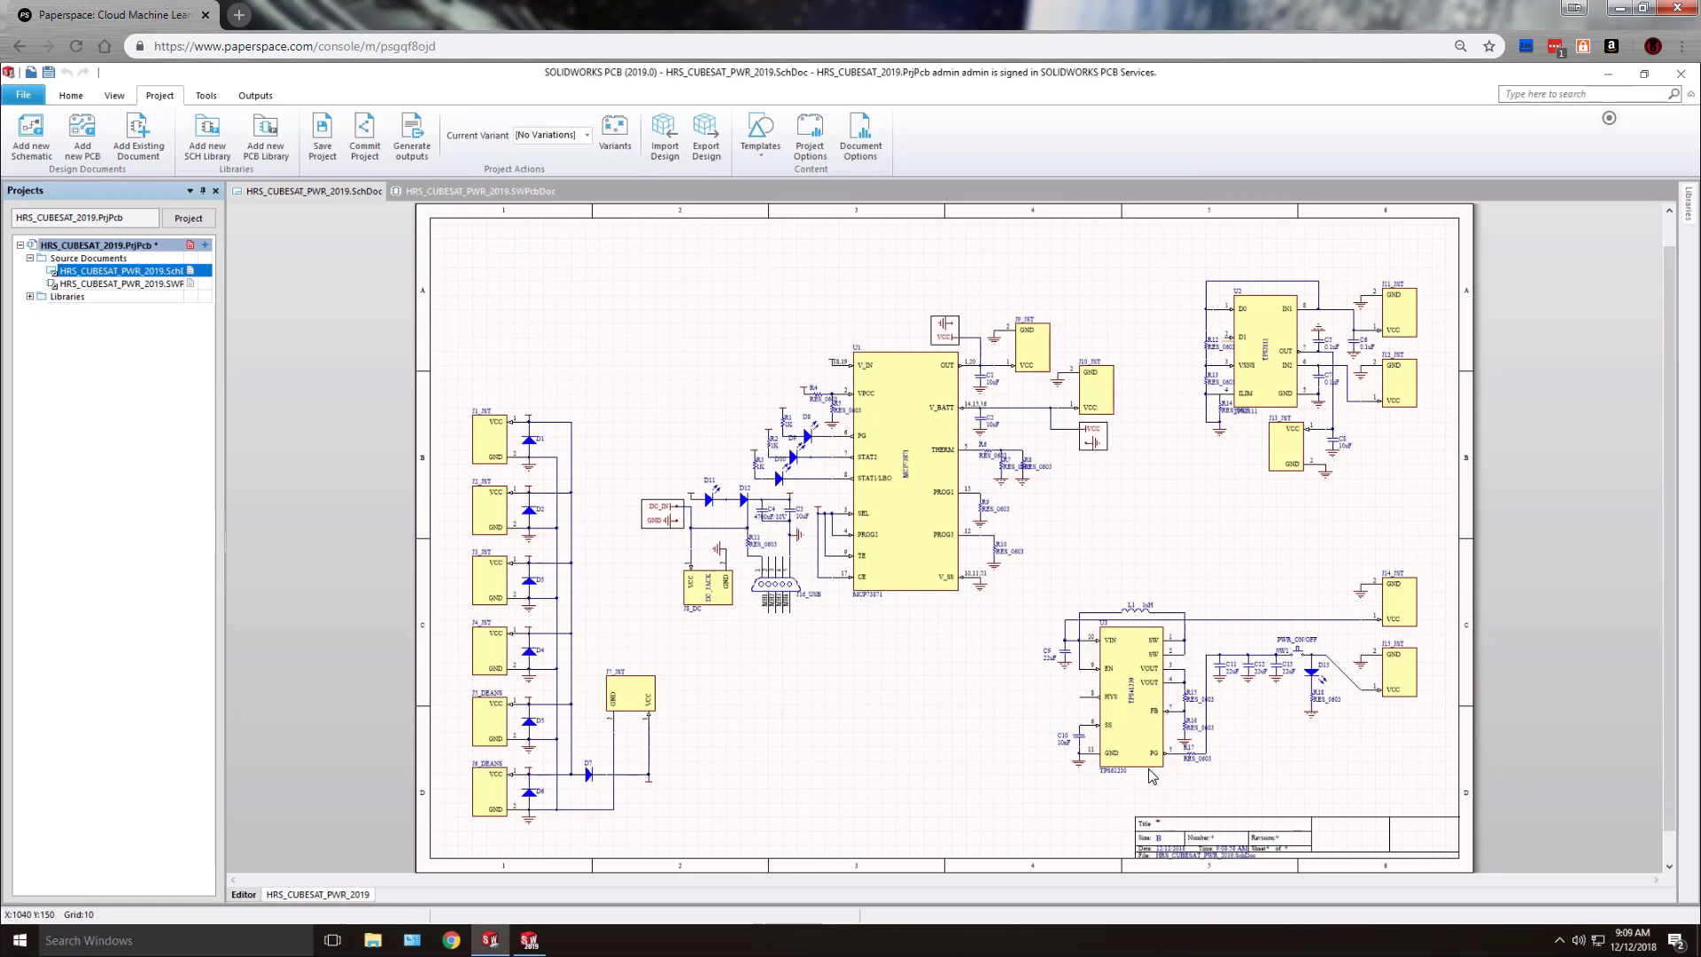
- Make "Variant of HRS_CUBESAT_2019" the current variant and display it in the compiled view of the schematic
left_click(587, 136)
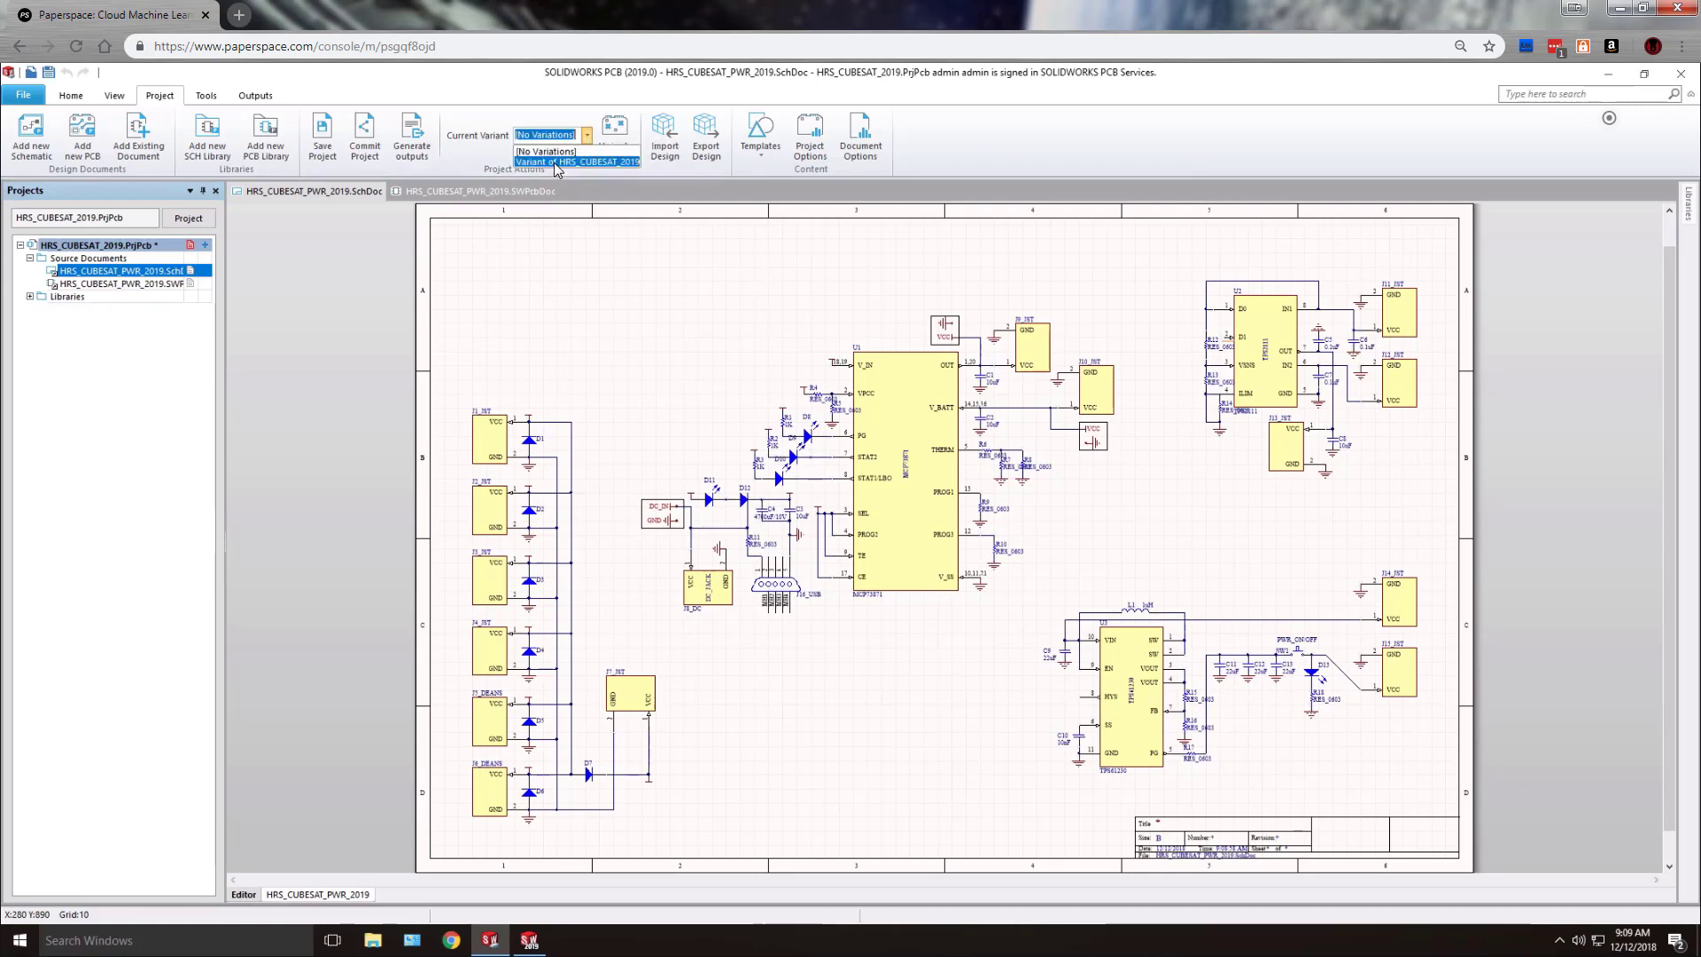
left_click(555, 162)
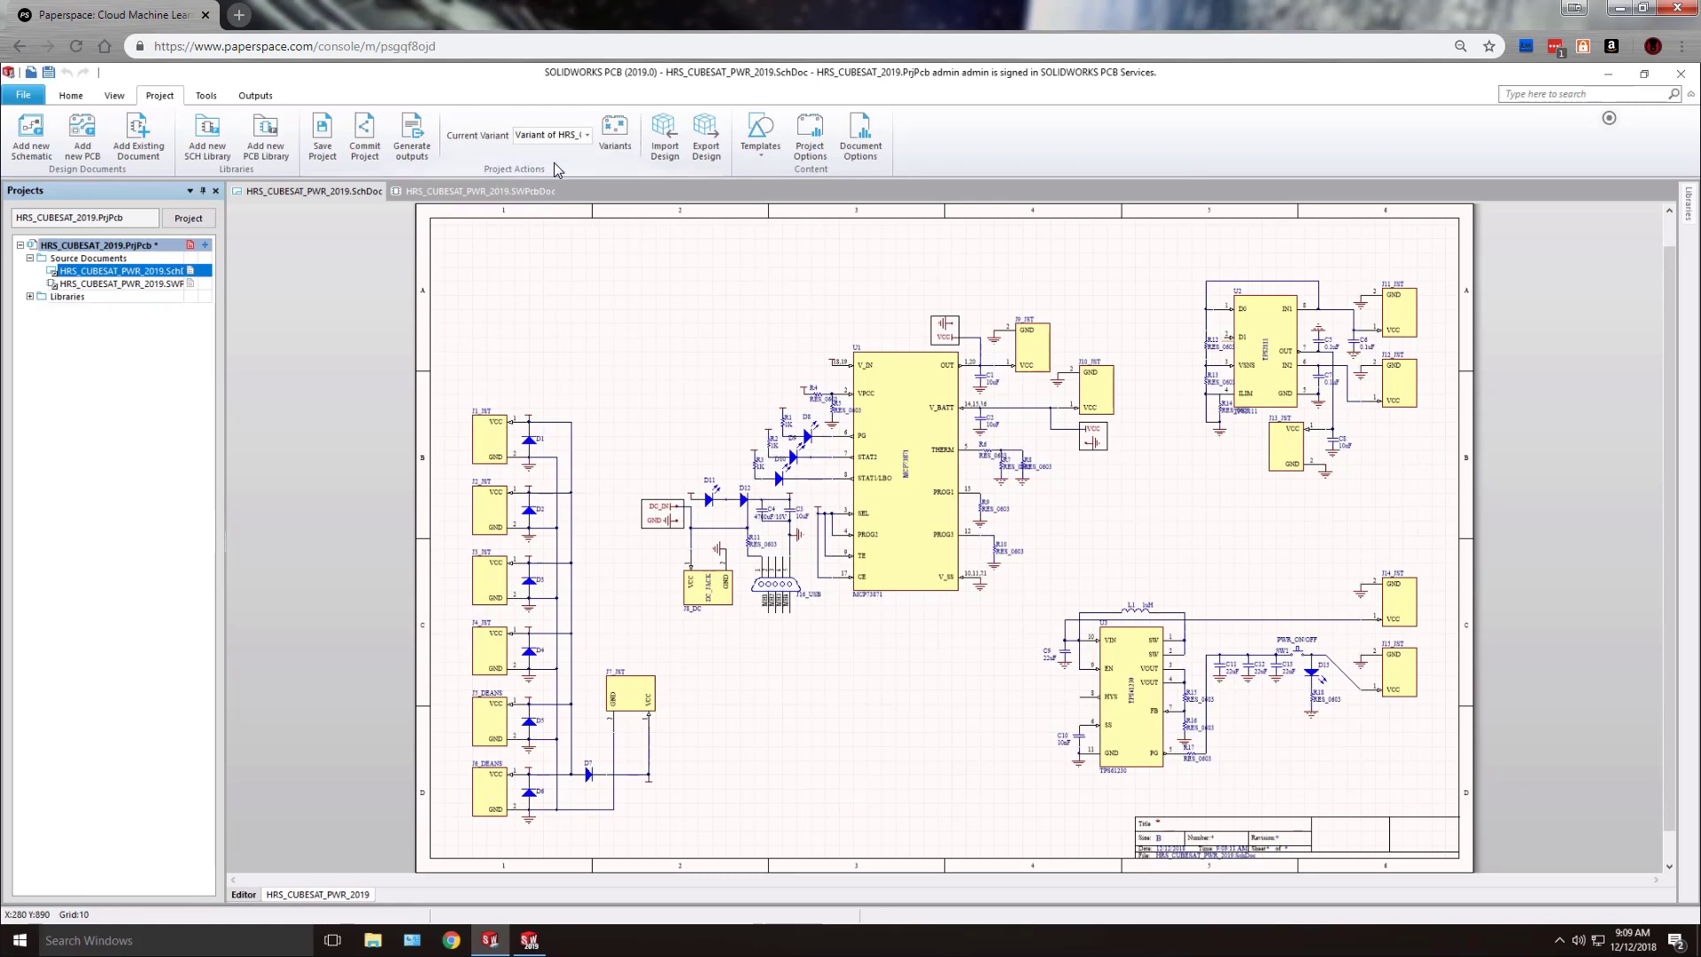
left_click(296, 896)
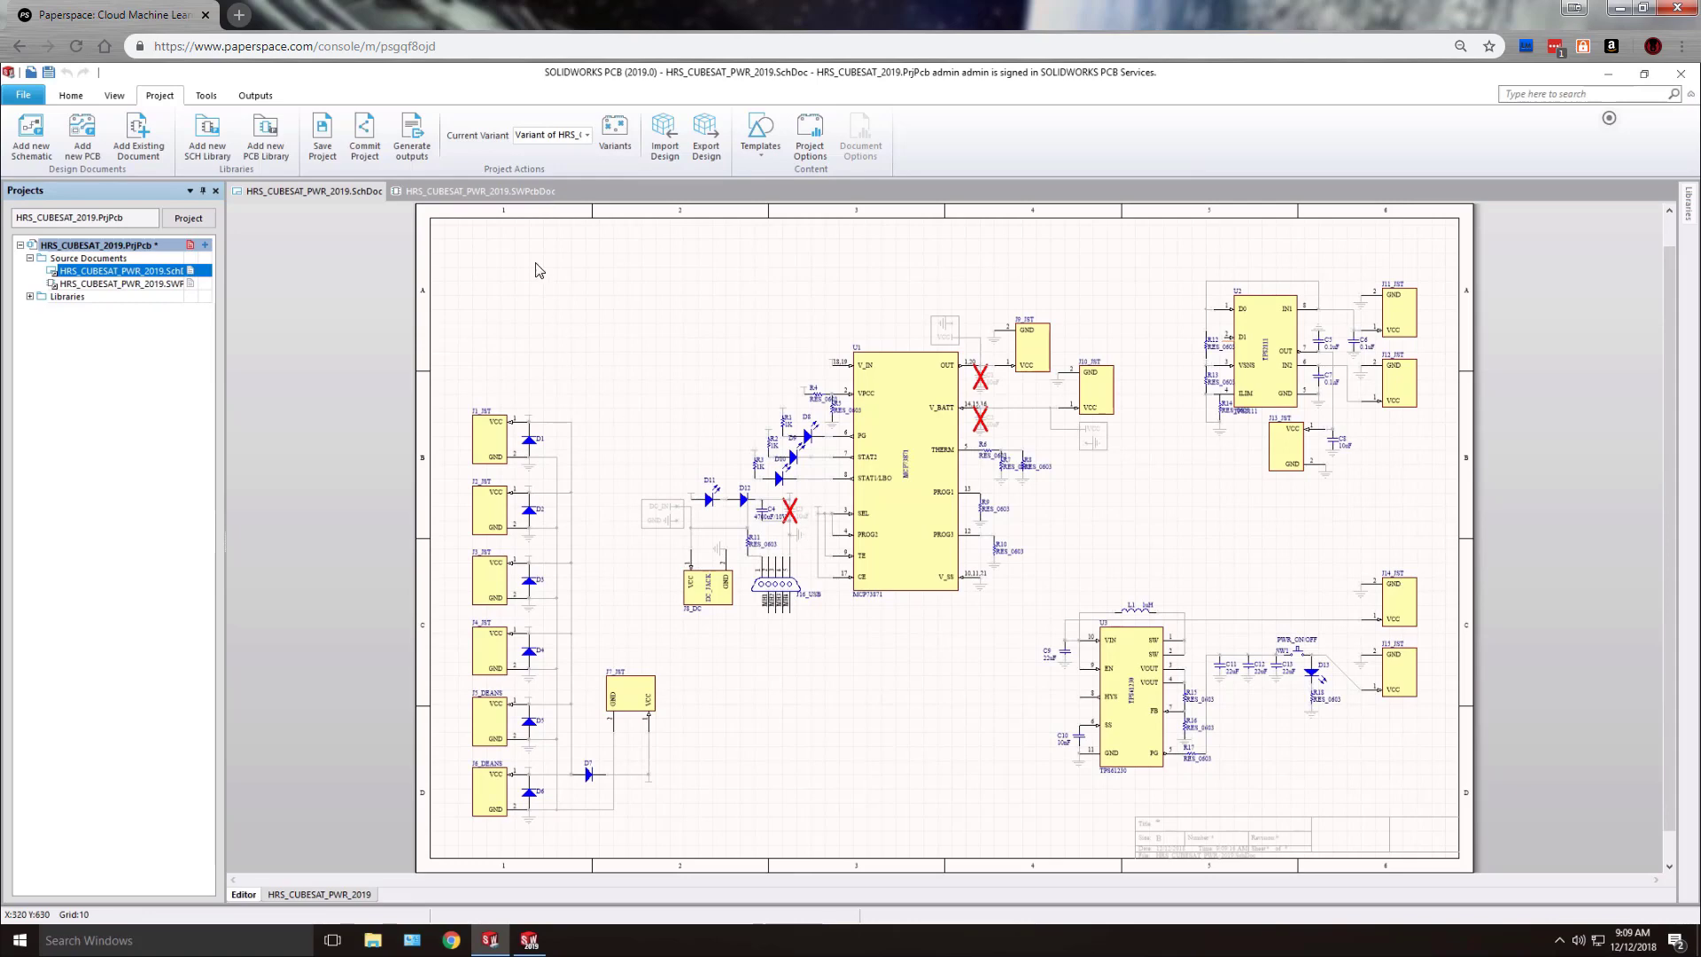
- Open the HRS_CUBESAT_PWR_2019 PCB document and push the board to SOLIDWORKS with the comment "variant push"
left_click(475, 191)
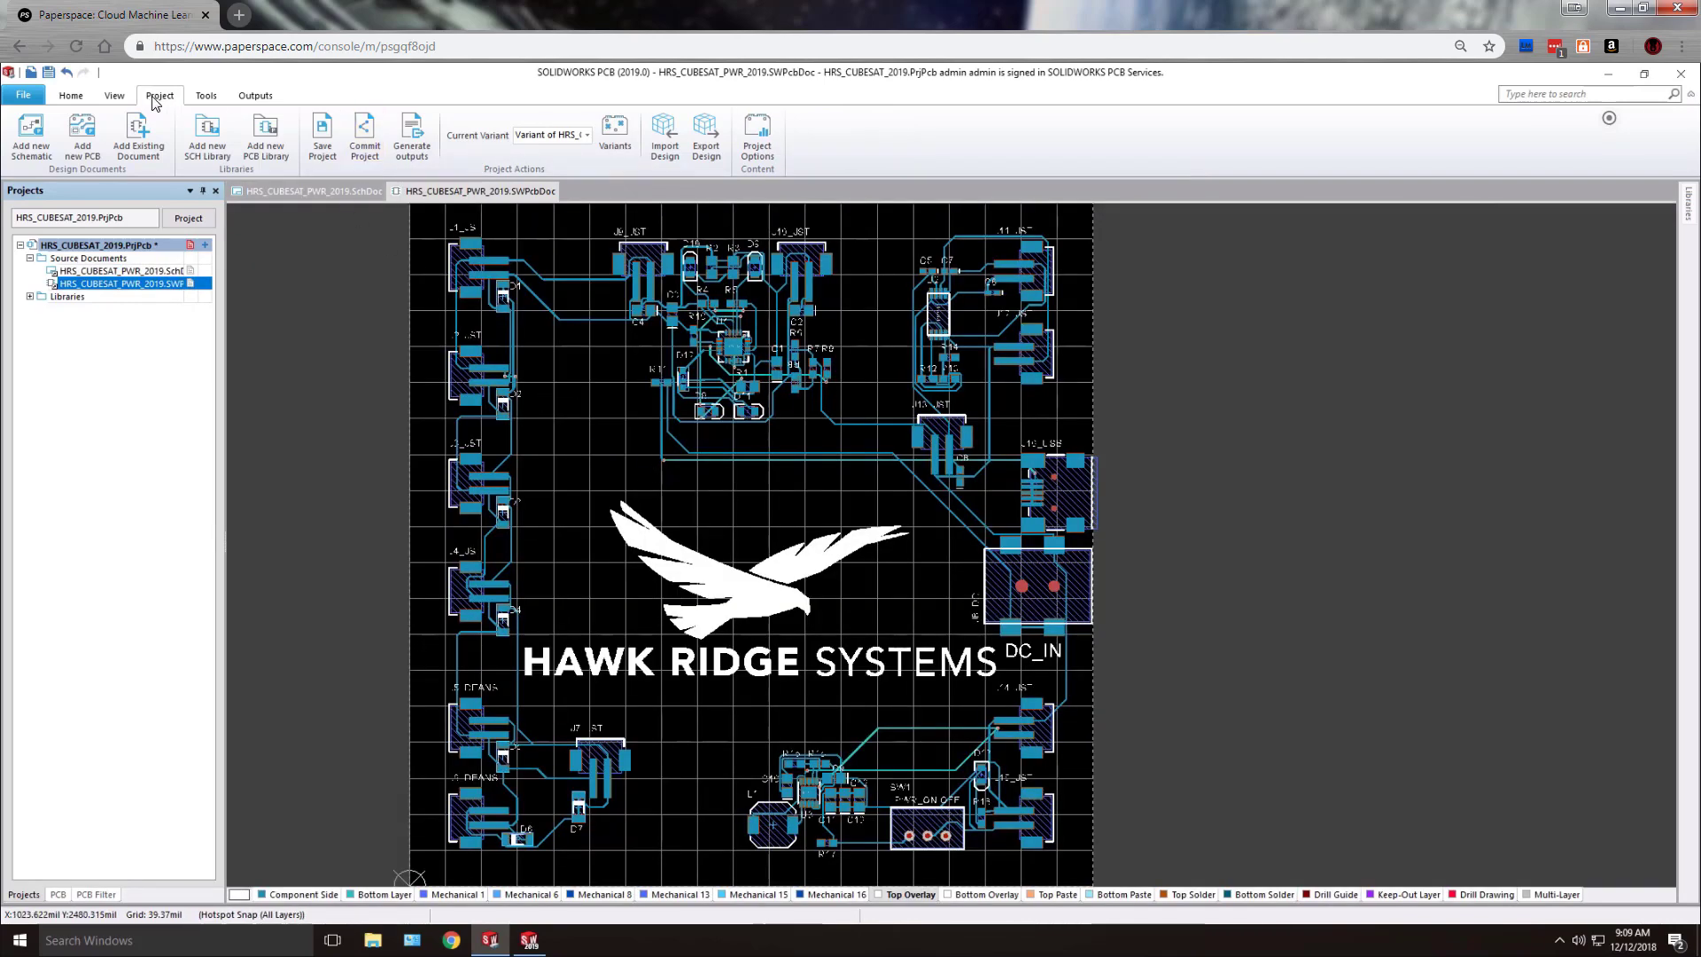
left_click(115, 100)
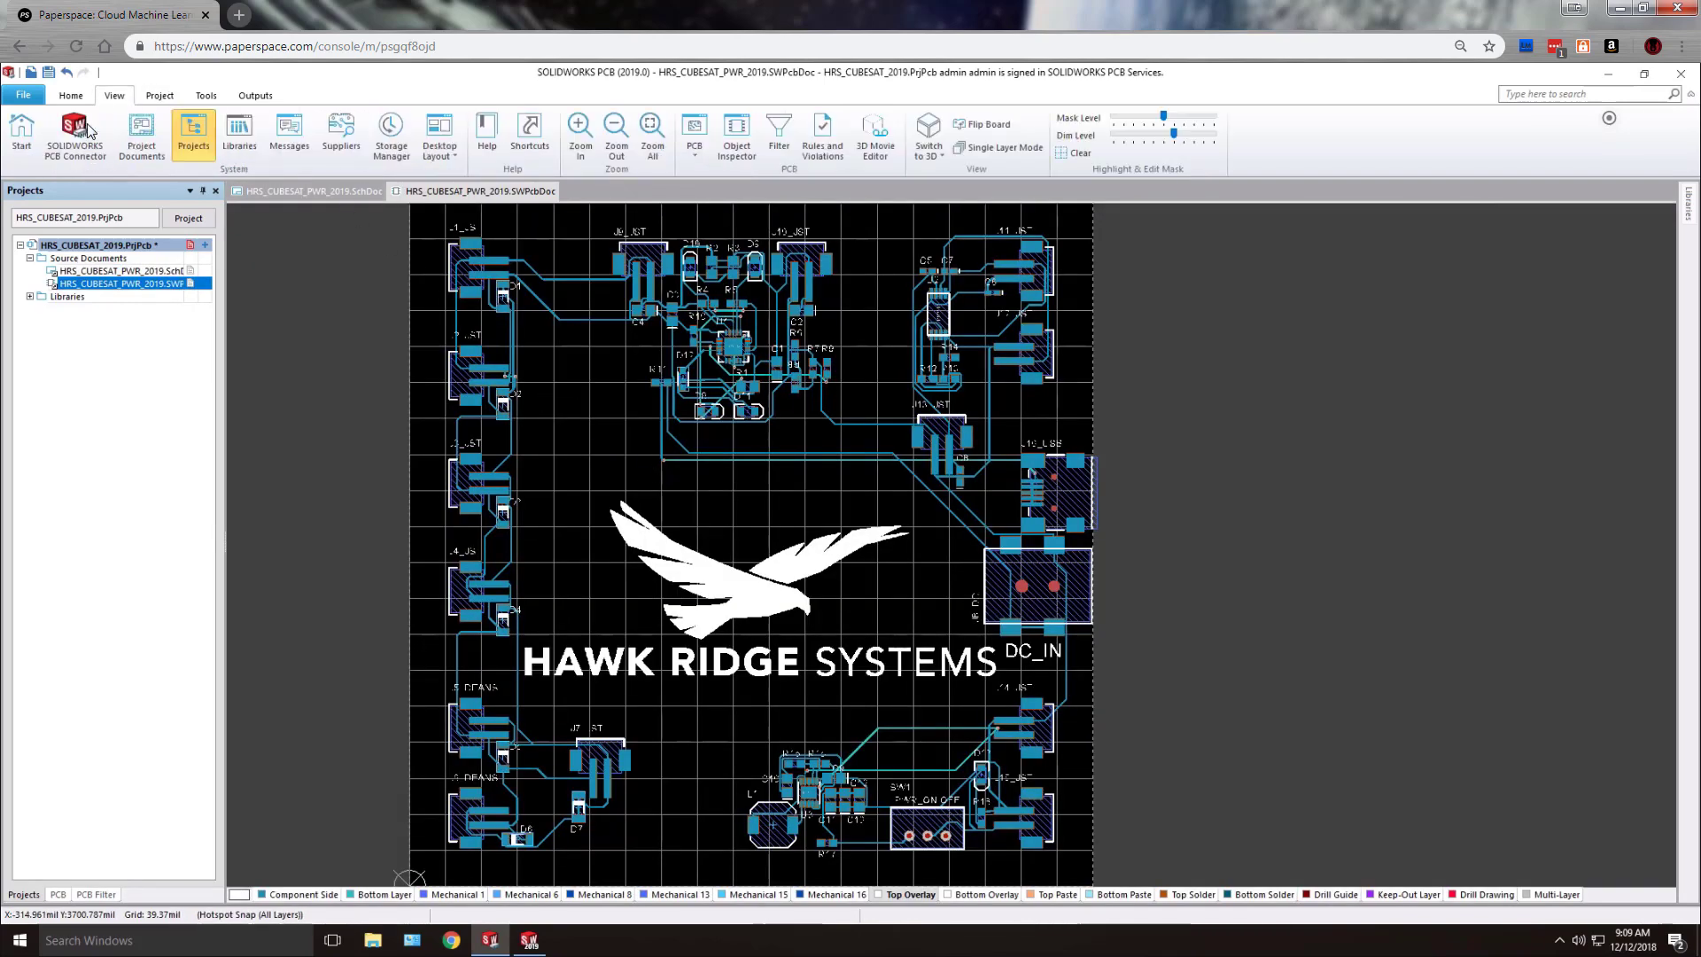
left_click(73, 141)
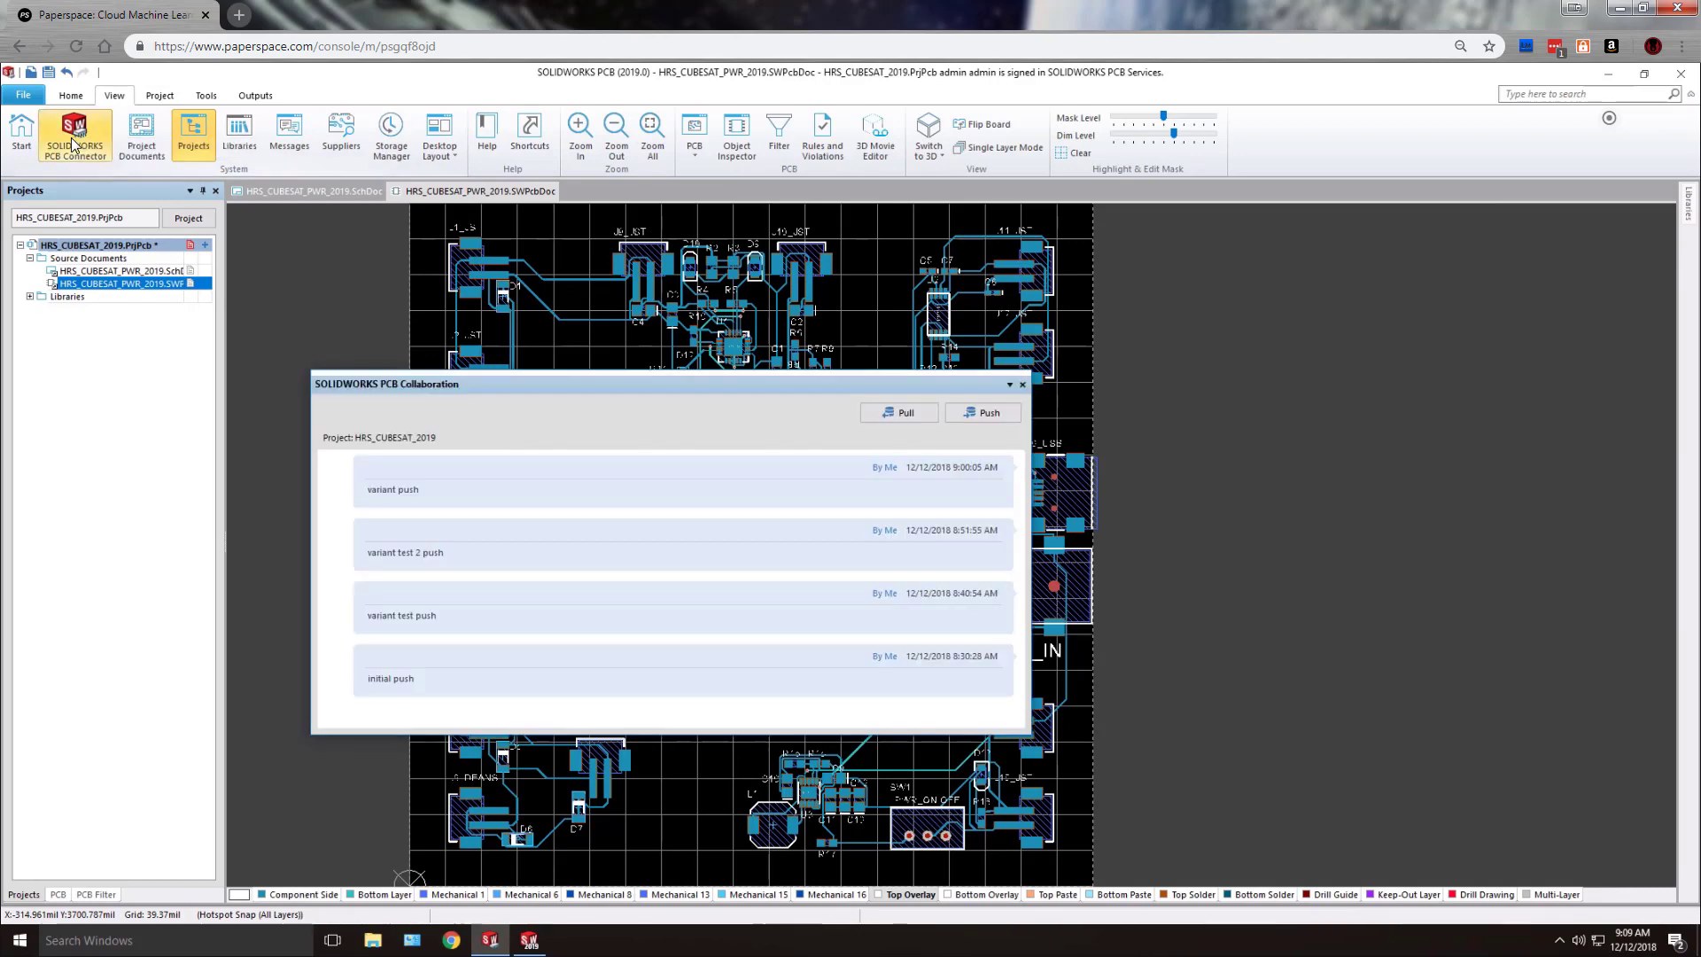
left_click(975, 413)
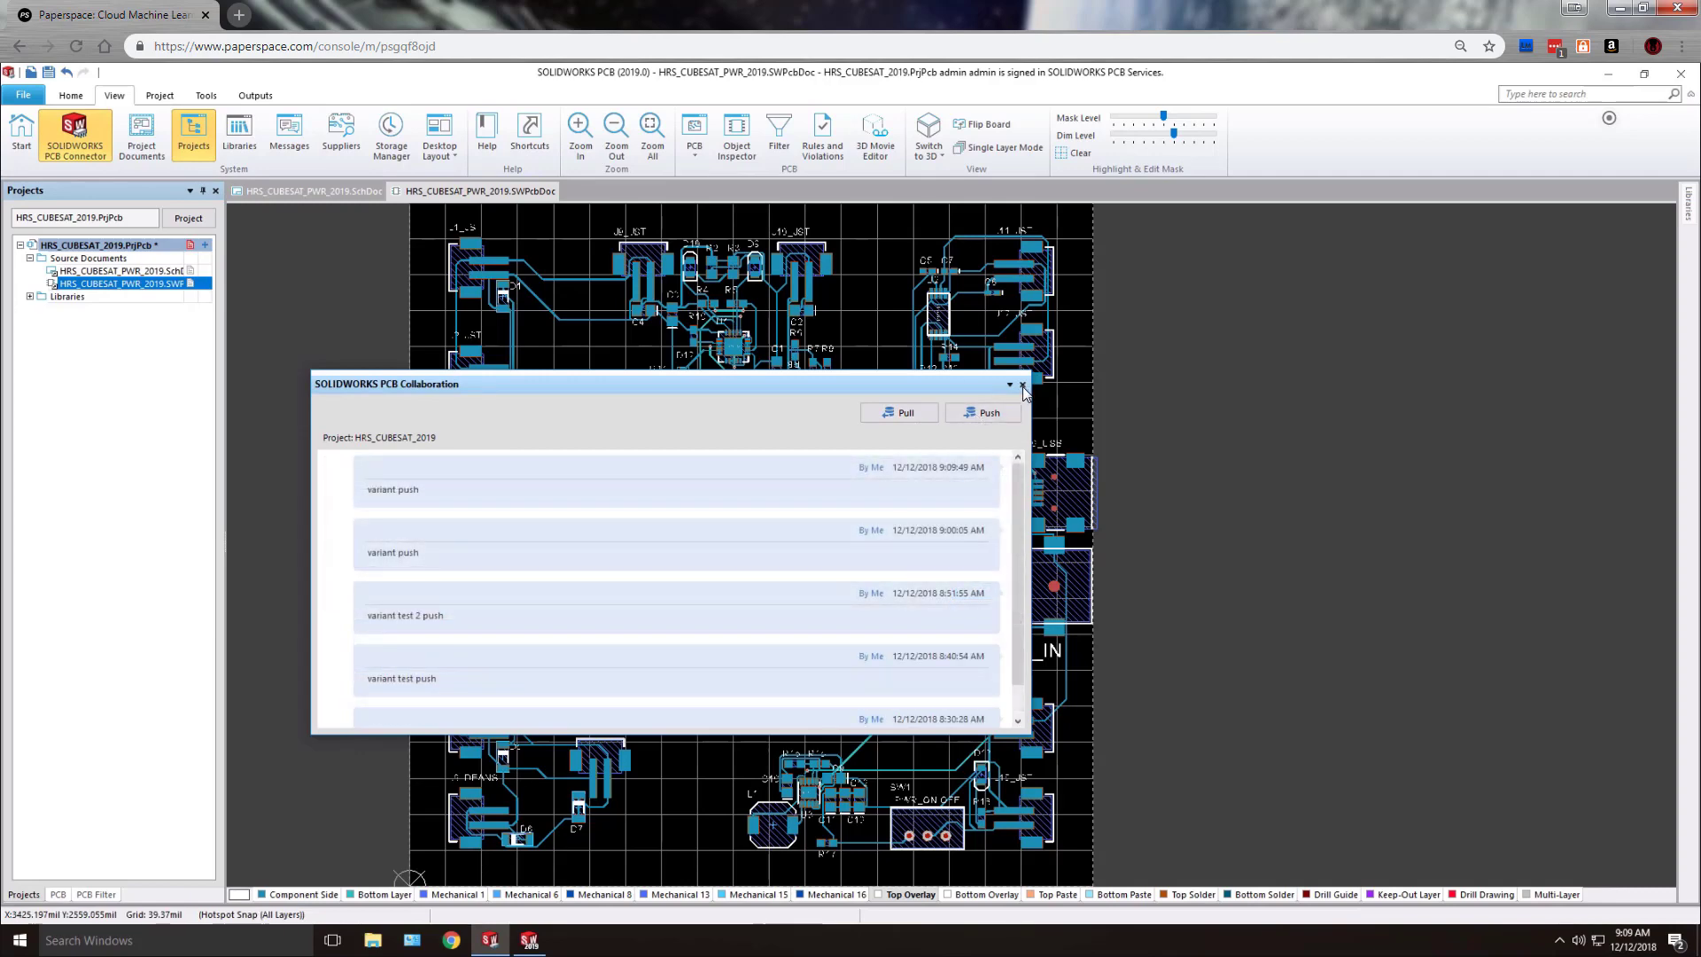
left_click(1024, 386)
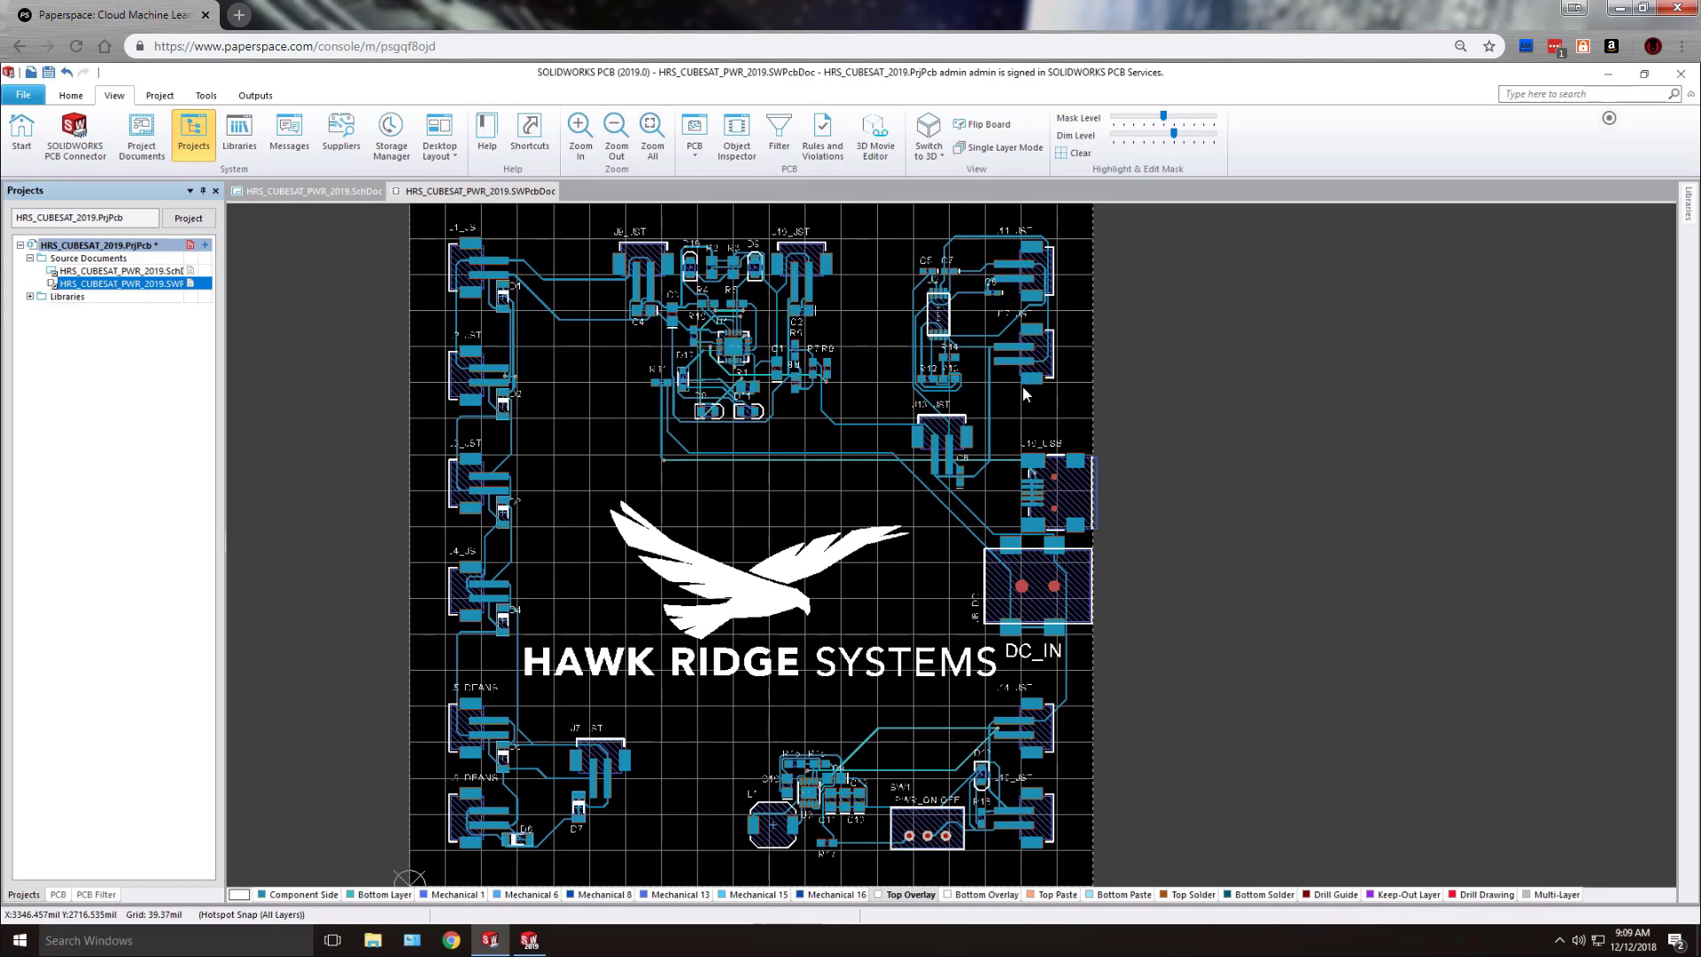
- Switch to SOLIDWORKS and pull the HRS_CUBESAT_2019 board, saving the assembly as HRS_CUBESAT_2019 in the desktop's HRS_CUBESAT_2019 folder
left_click(530, 942)
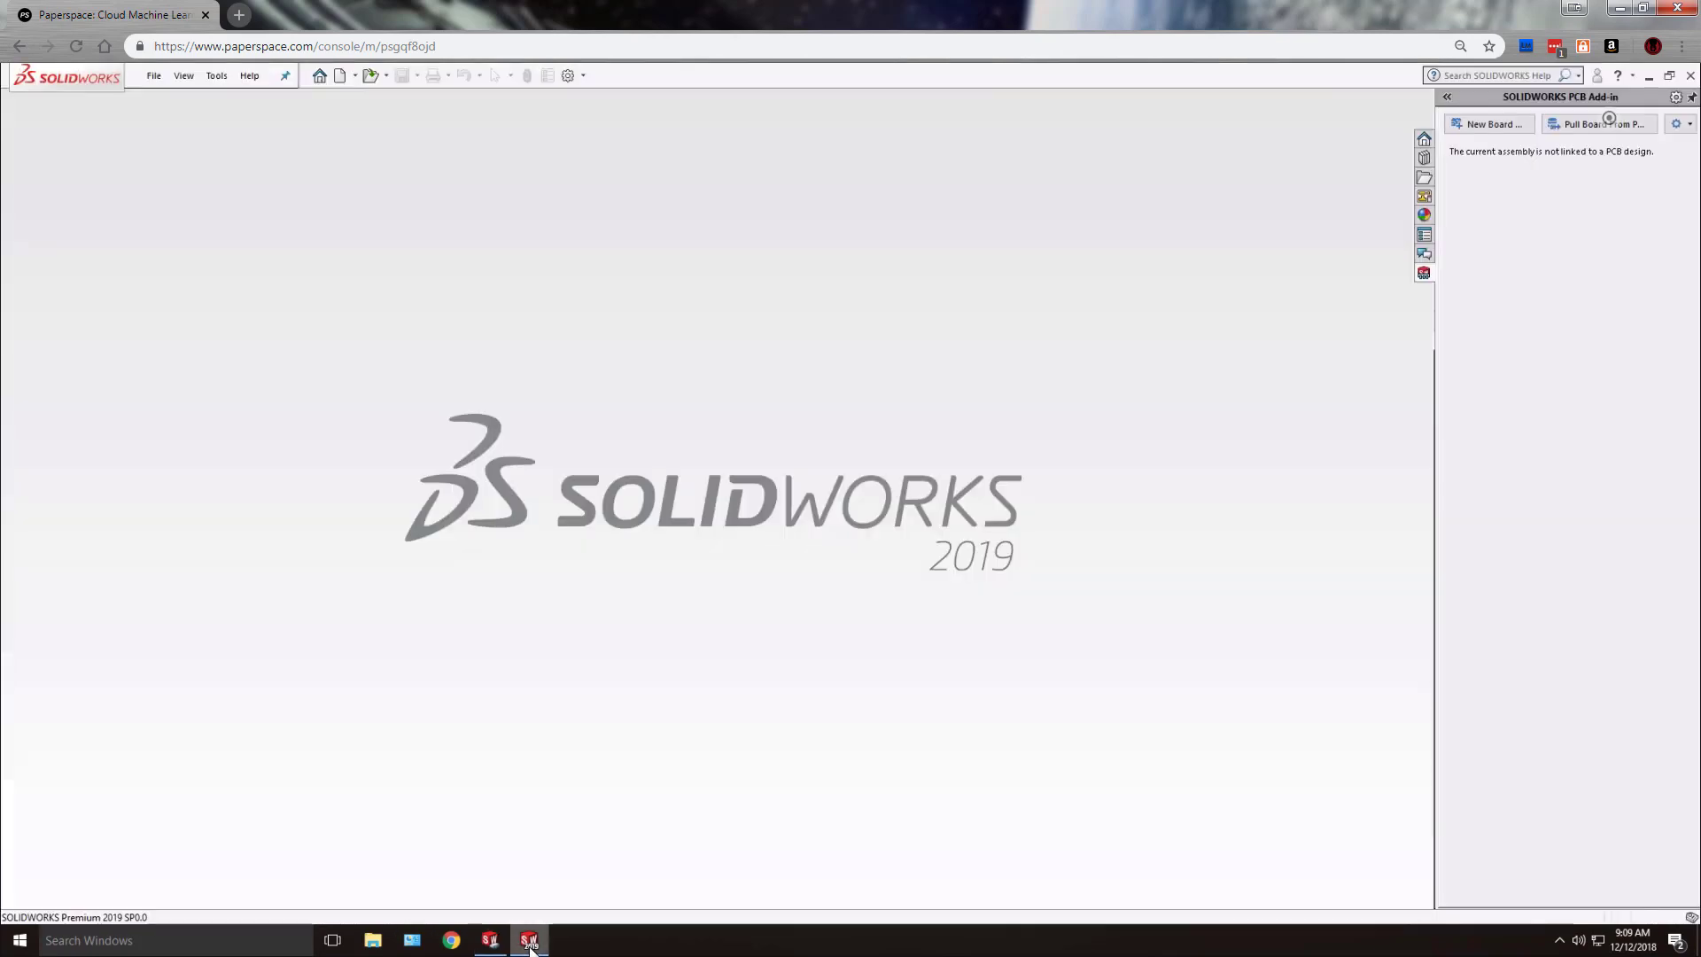
left_click(1568, 131)
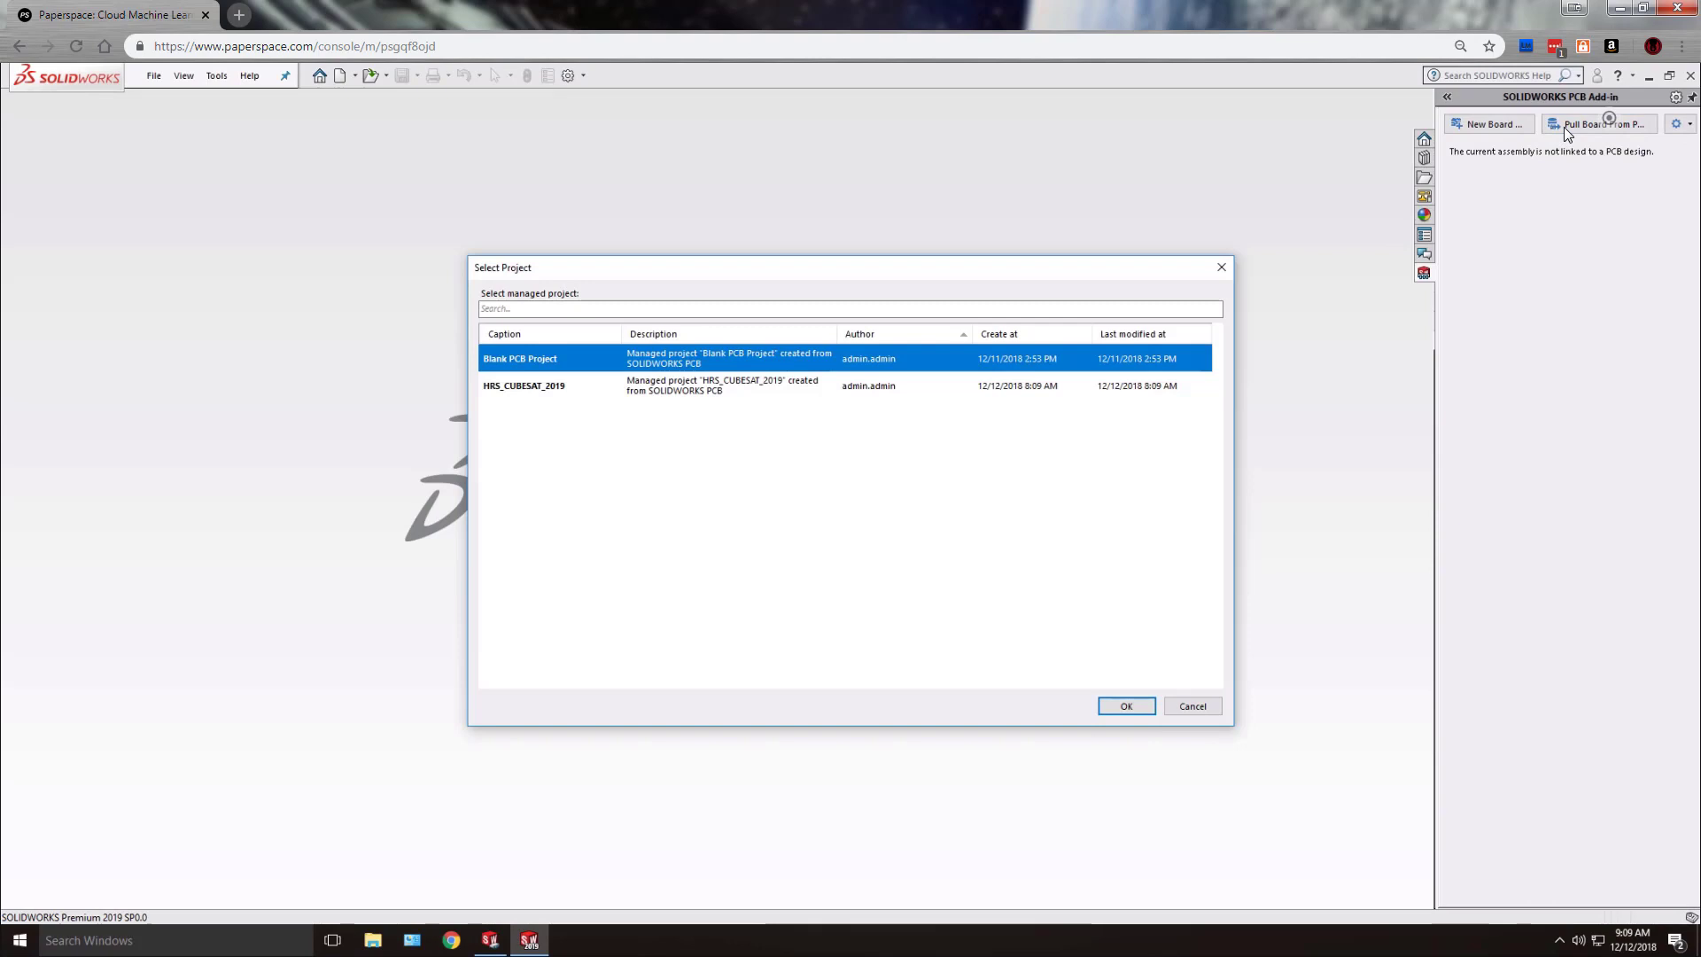
left_click(777, 392)
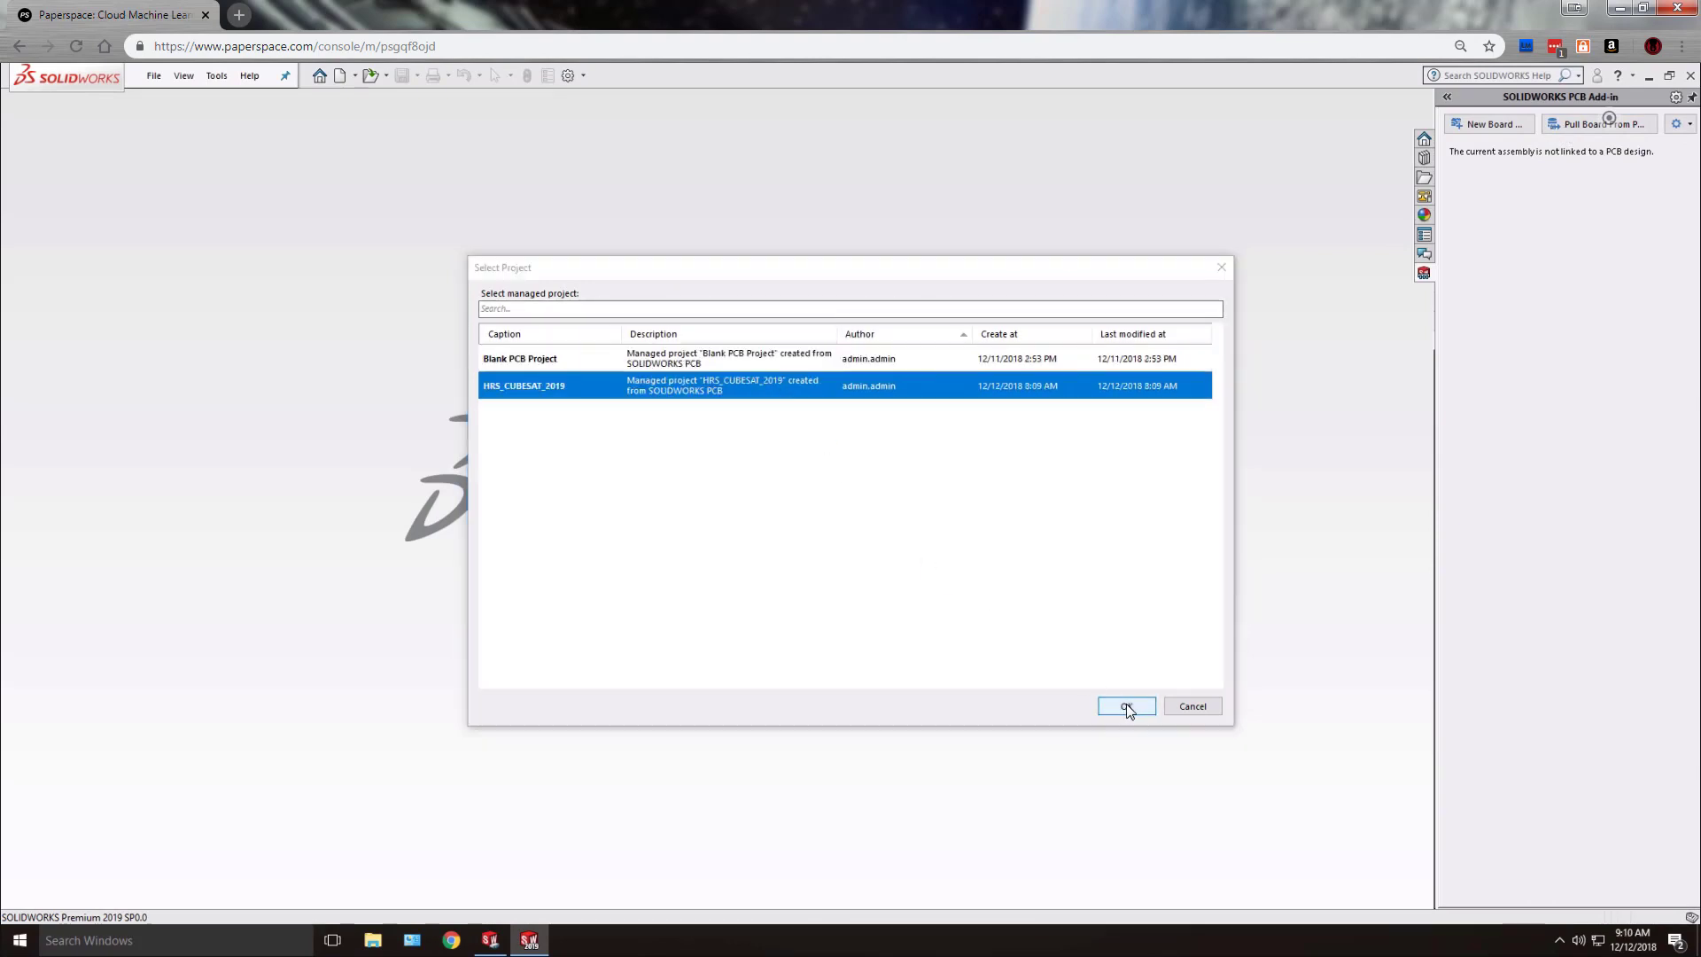
left_click(1125, 706)
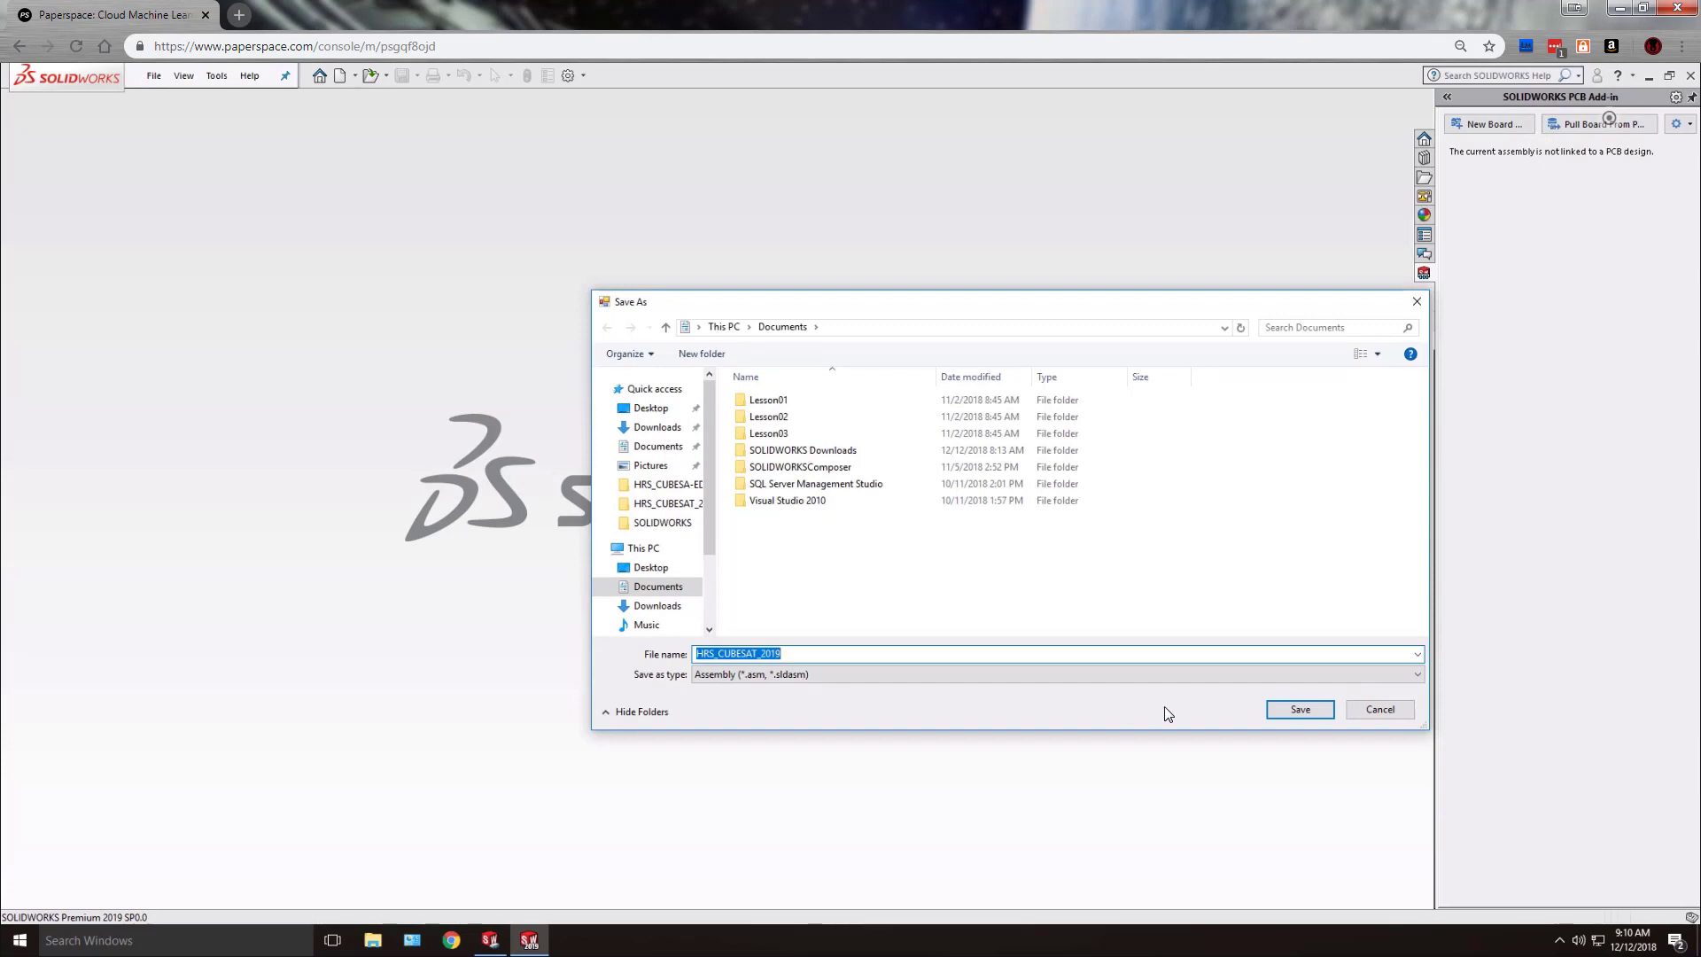
left_click(650, 410)
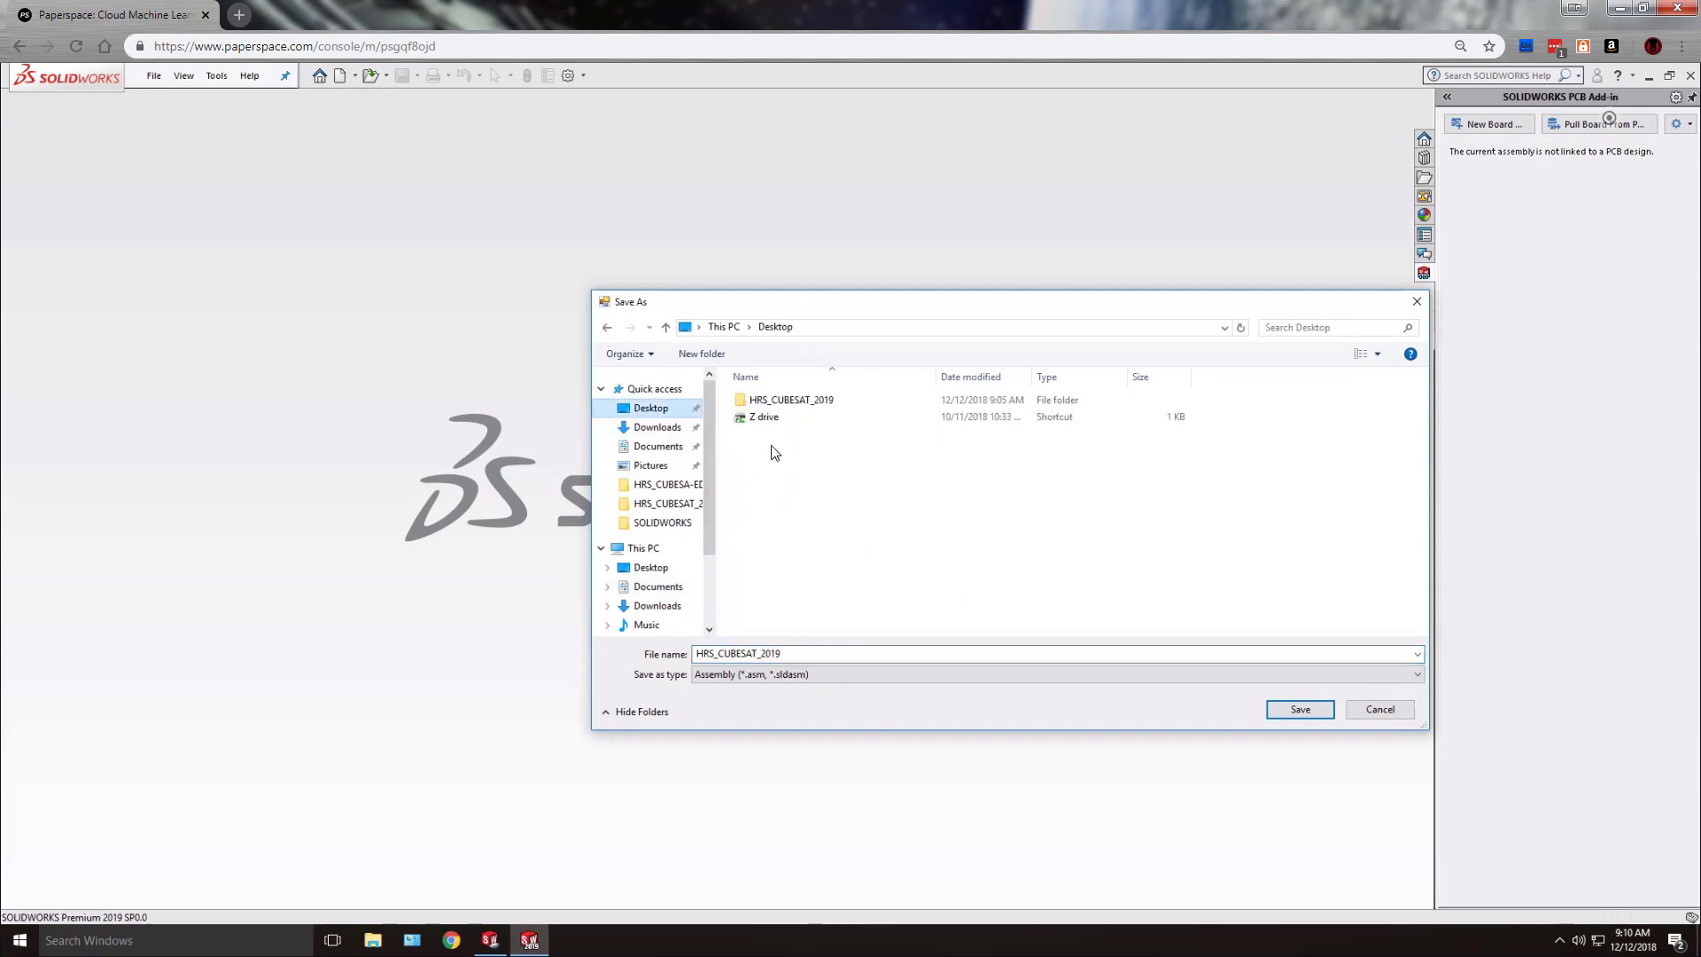
double_click(797, 400)
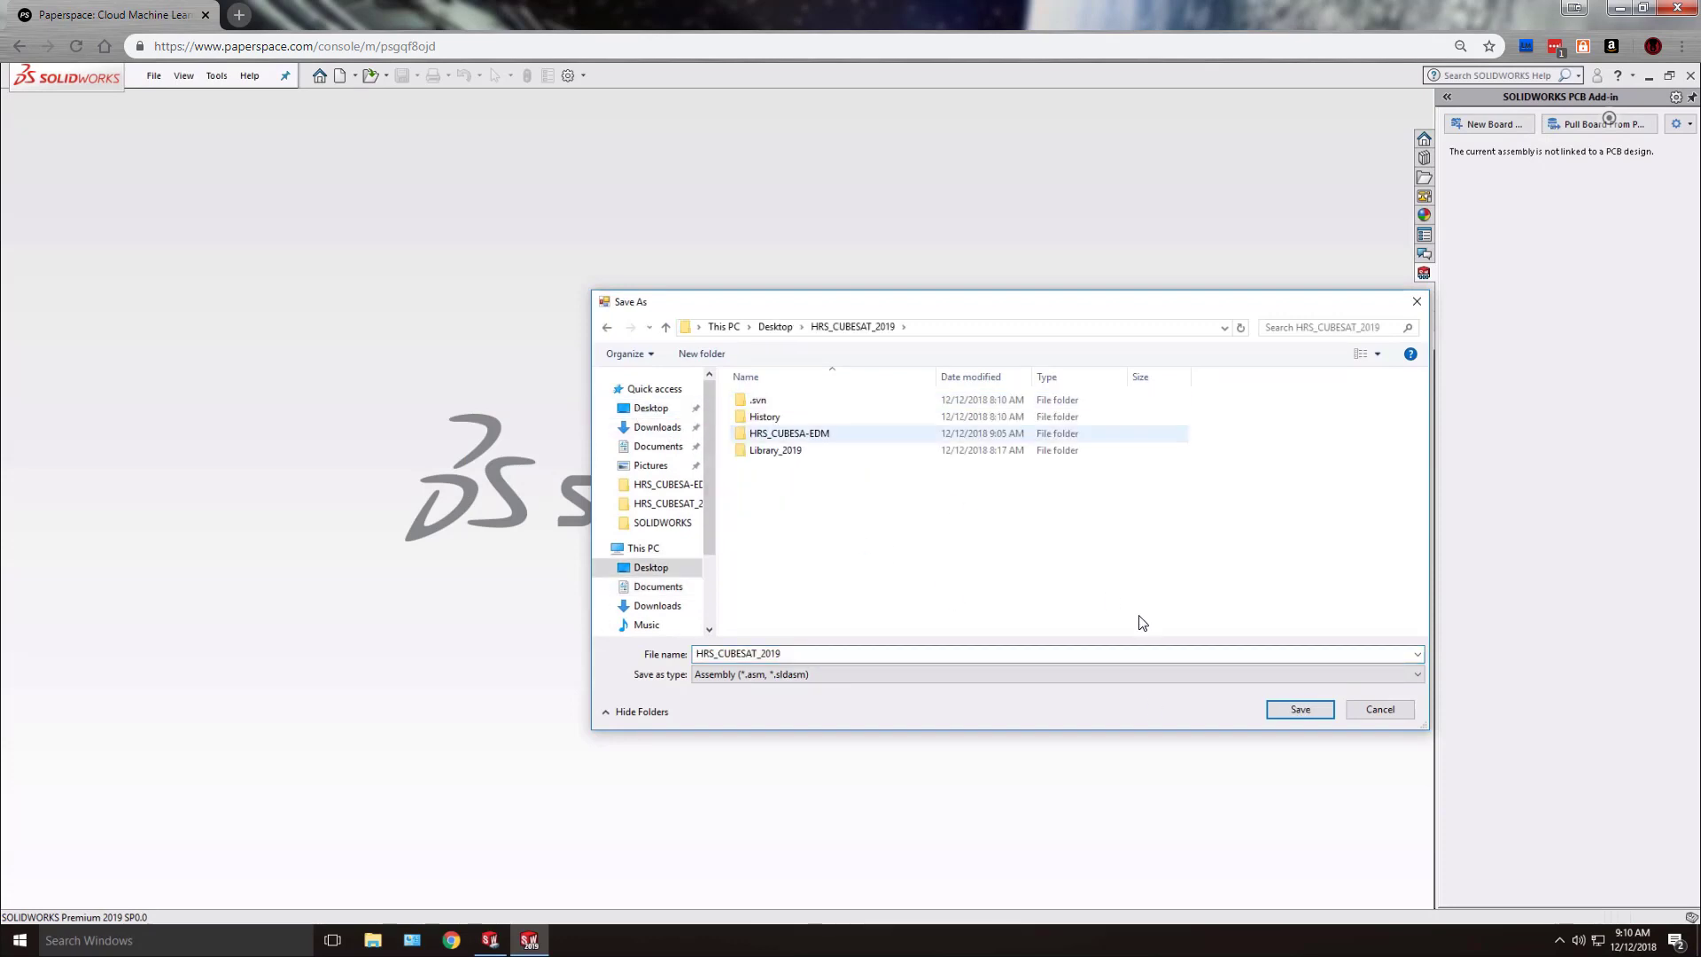
left_click(1298, 709)
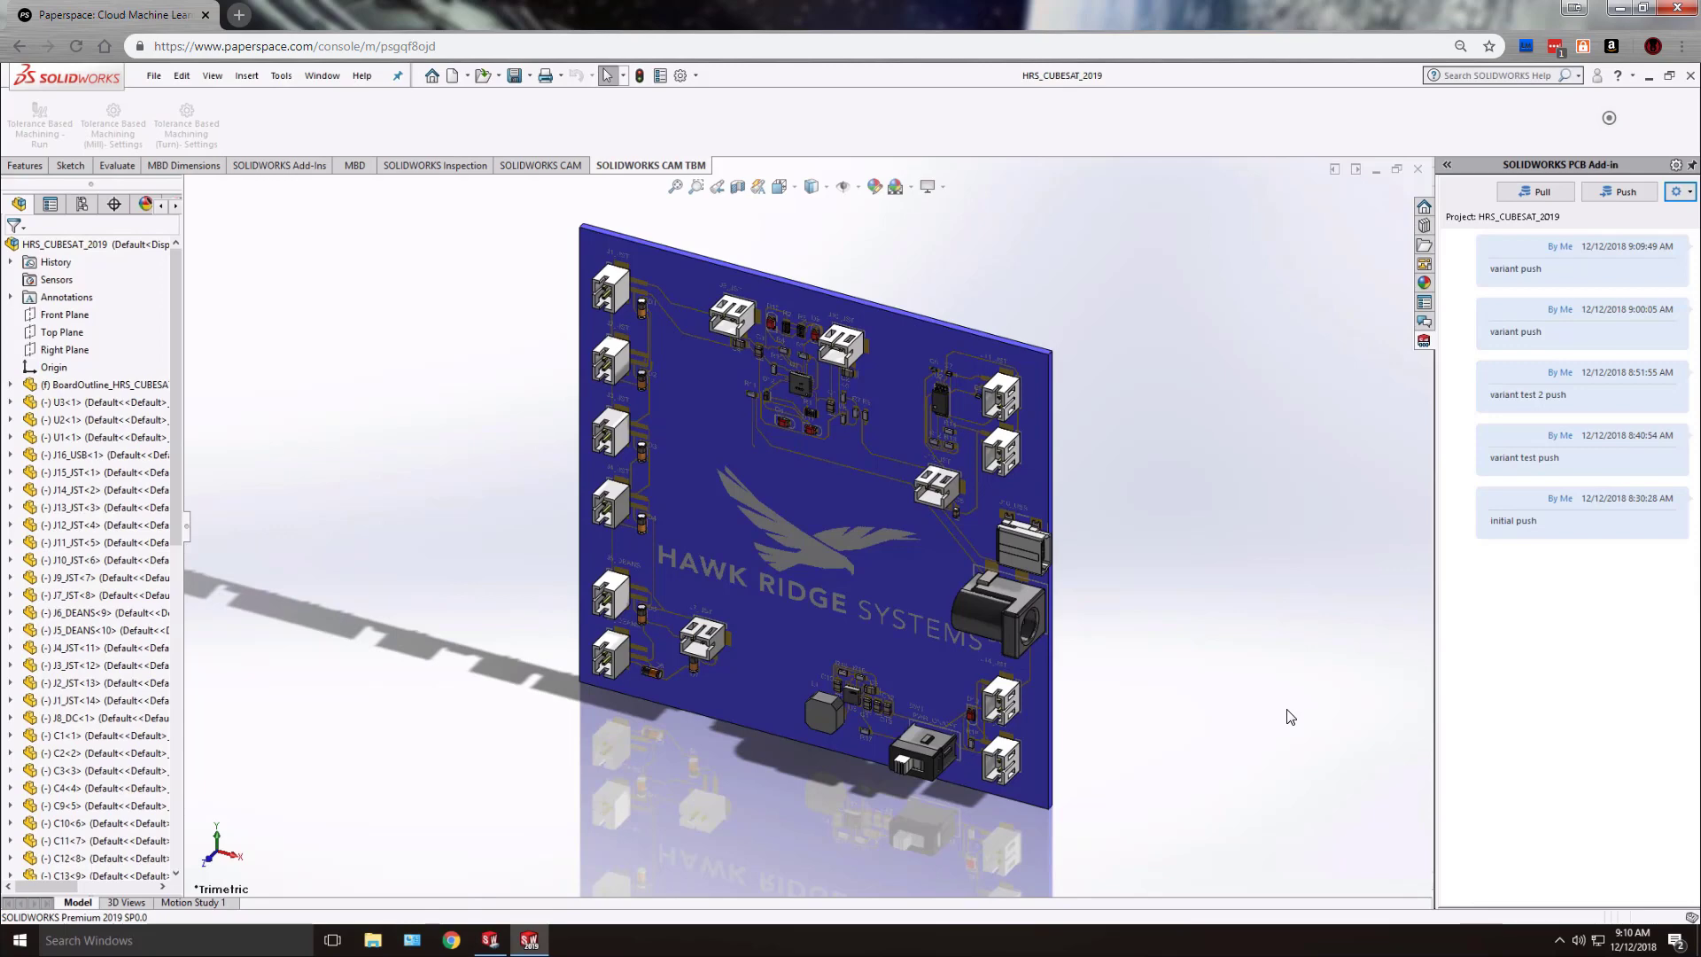
- Inspect the components around U1 on the board and activate the assembly's "Variant of HRS_CUBESAT_2019" configuration
scroll(885, 392, "up", 2)
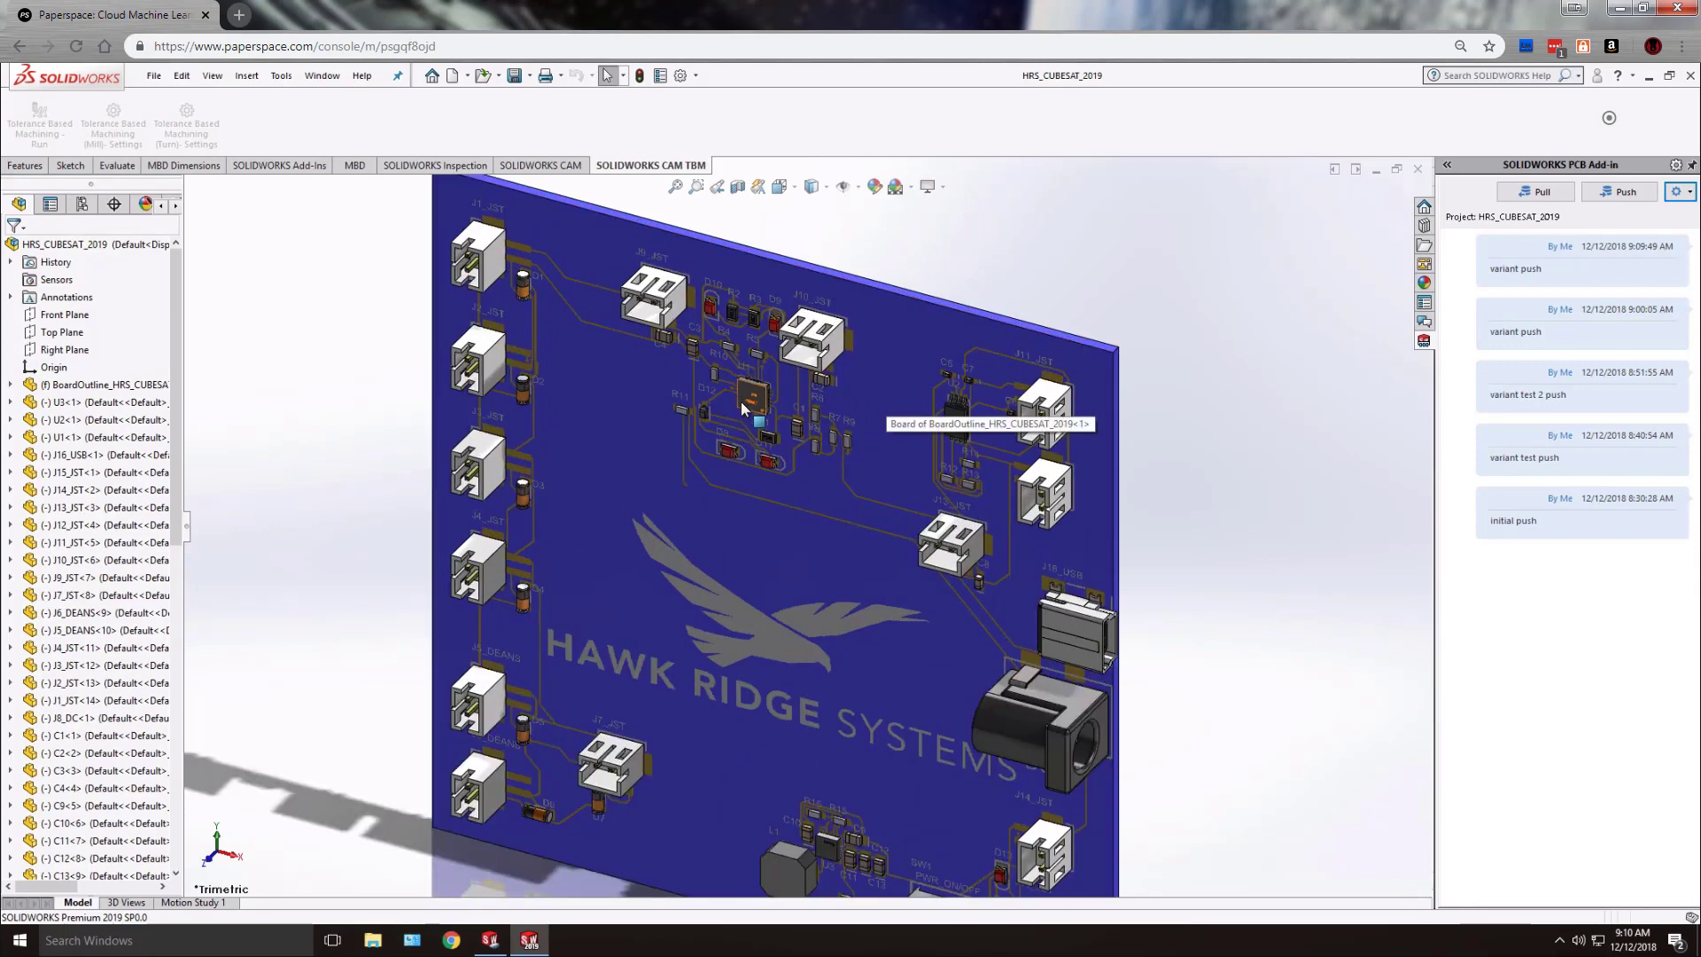
scroll(740, 401, "up", 3)
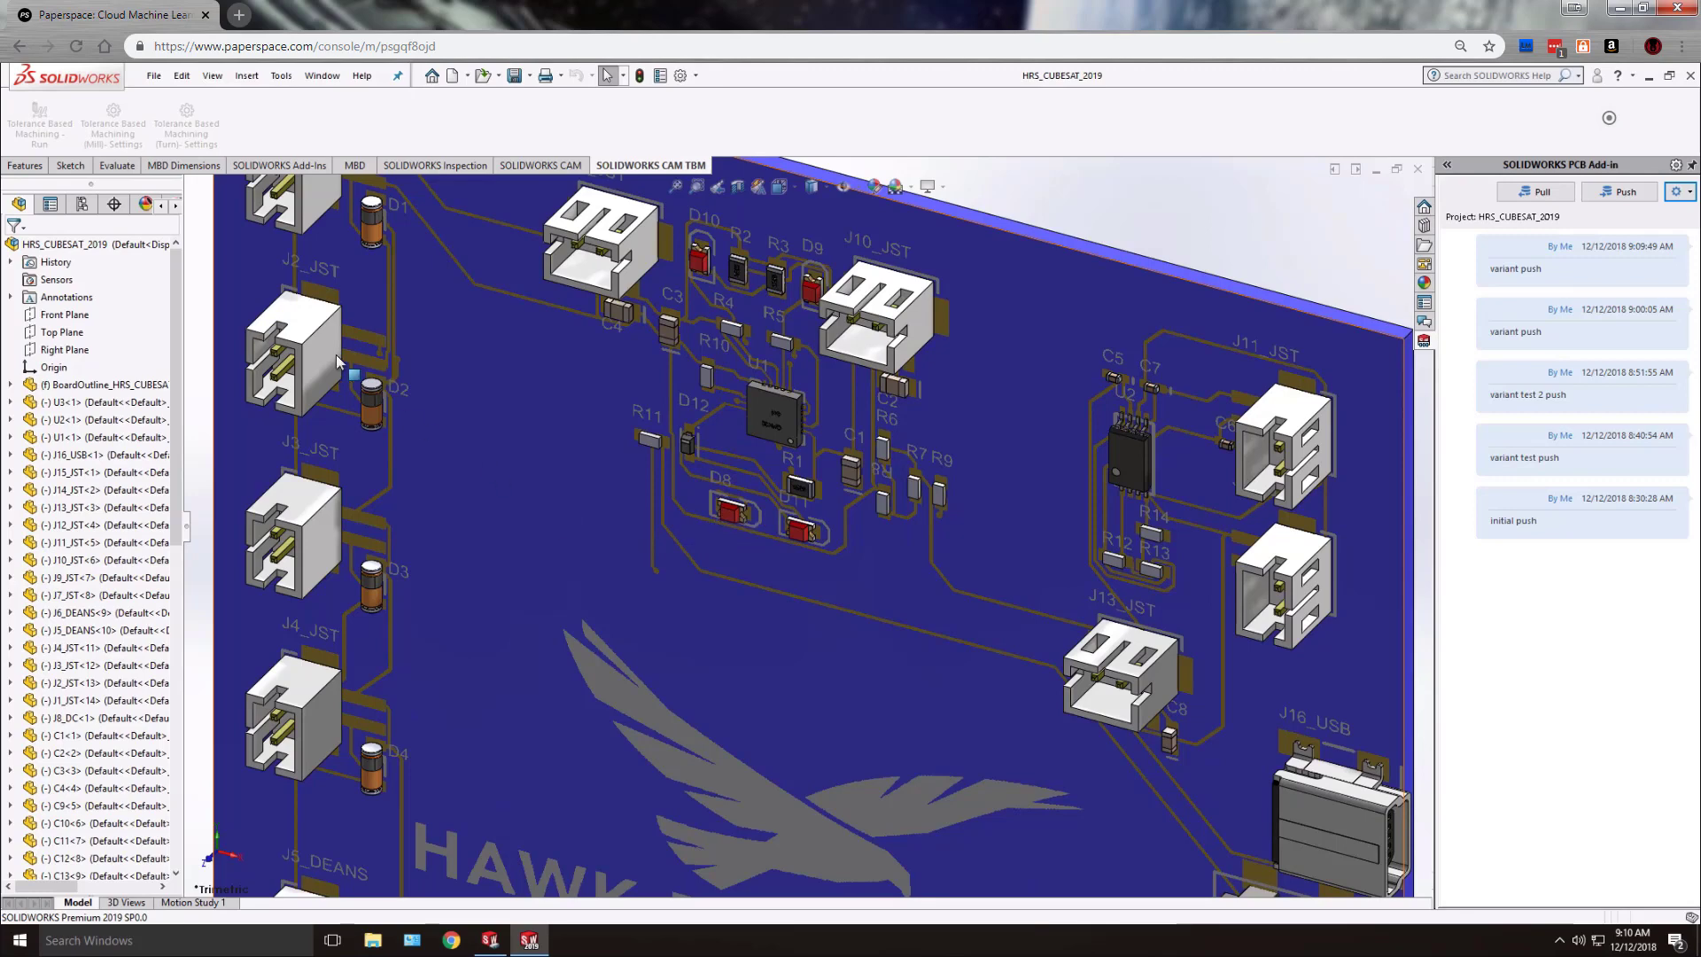
left_click(79, 207)
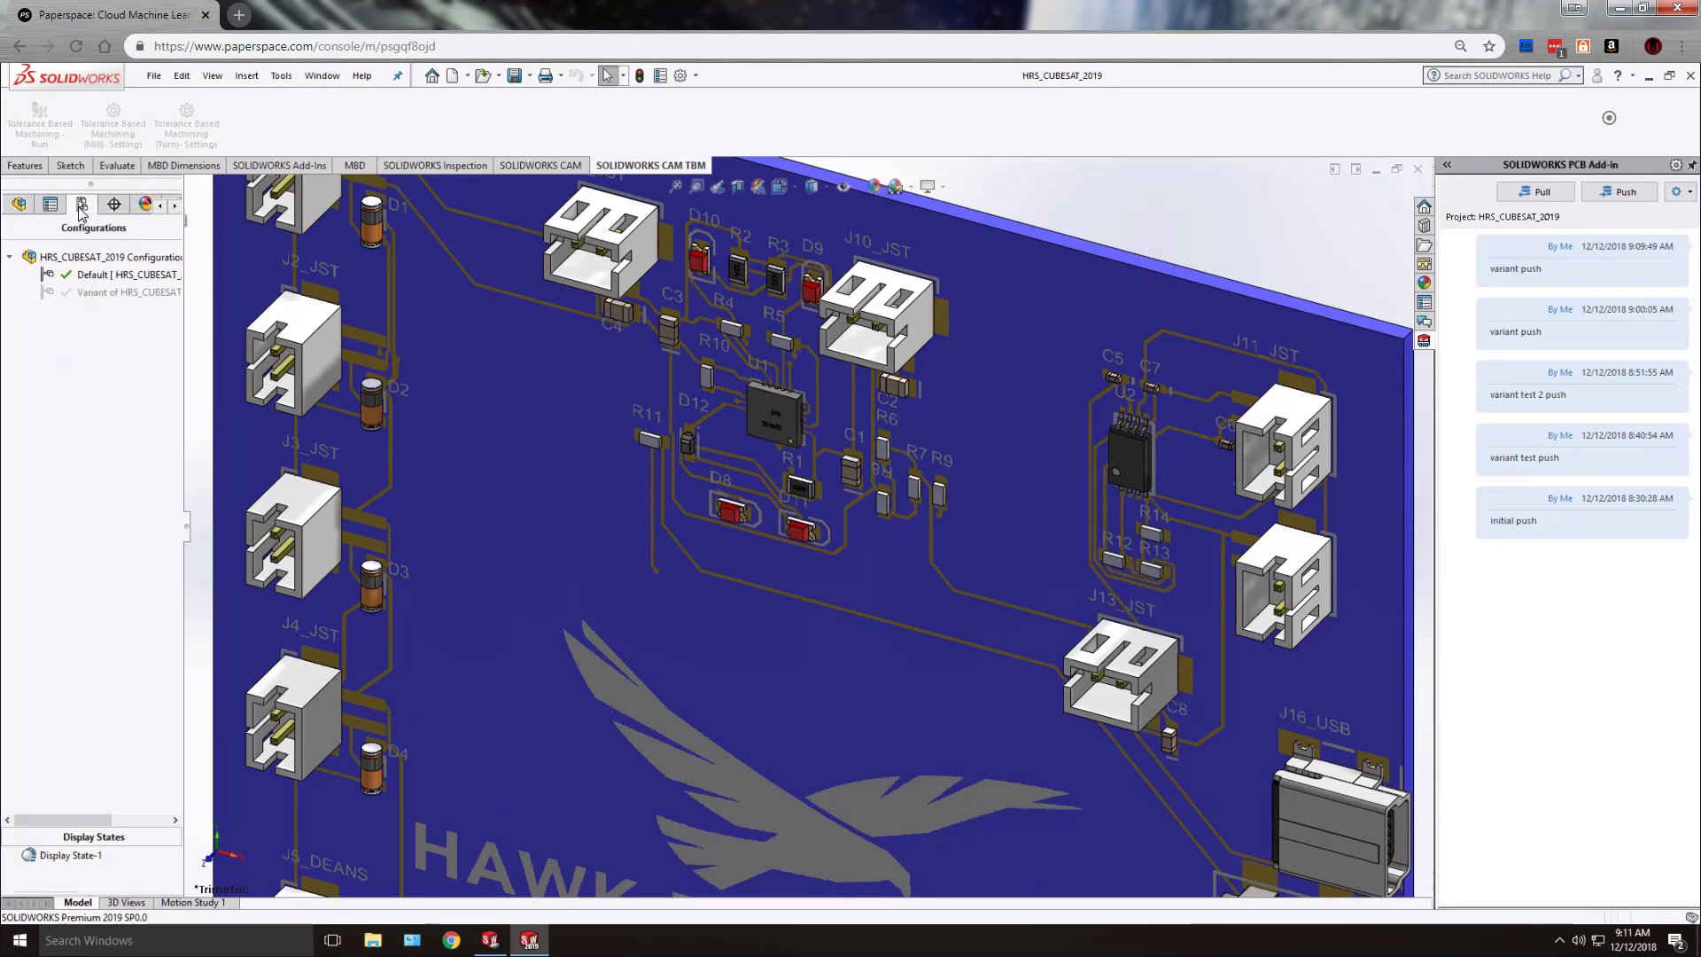
double_click(101, 295)
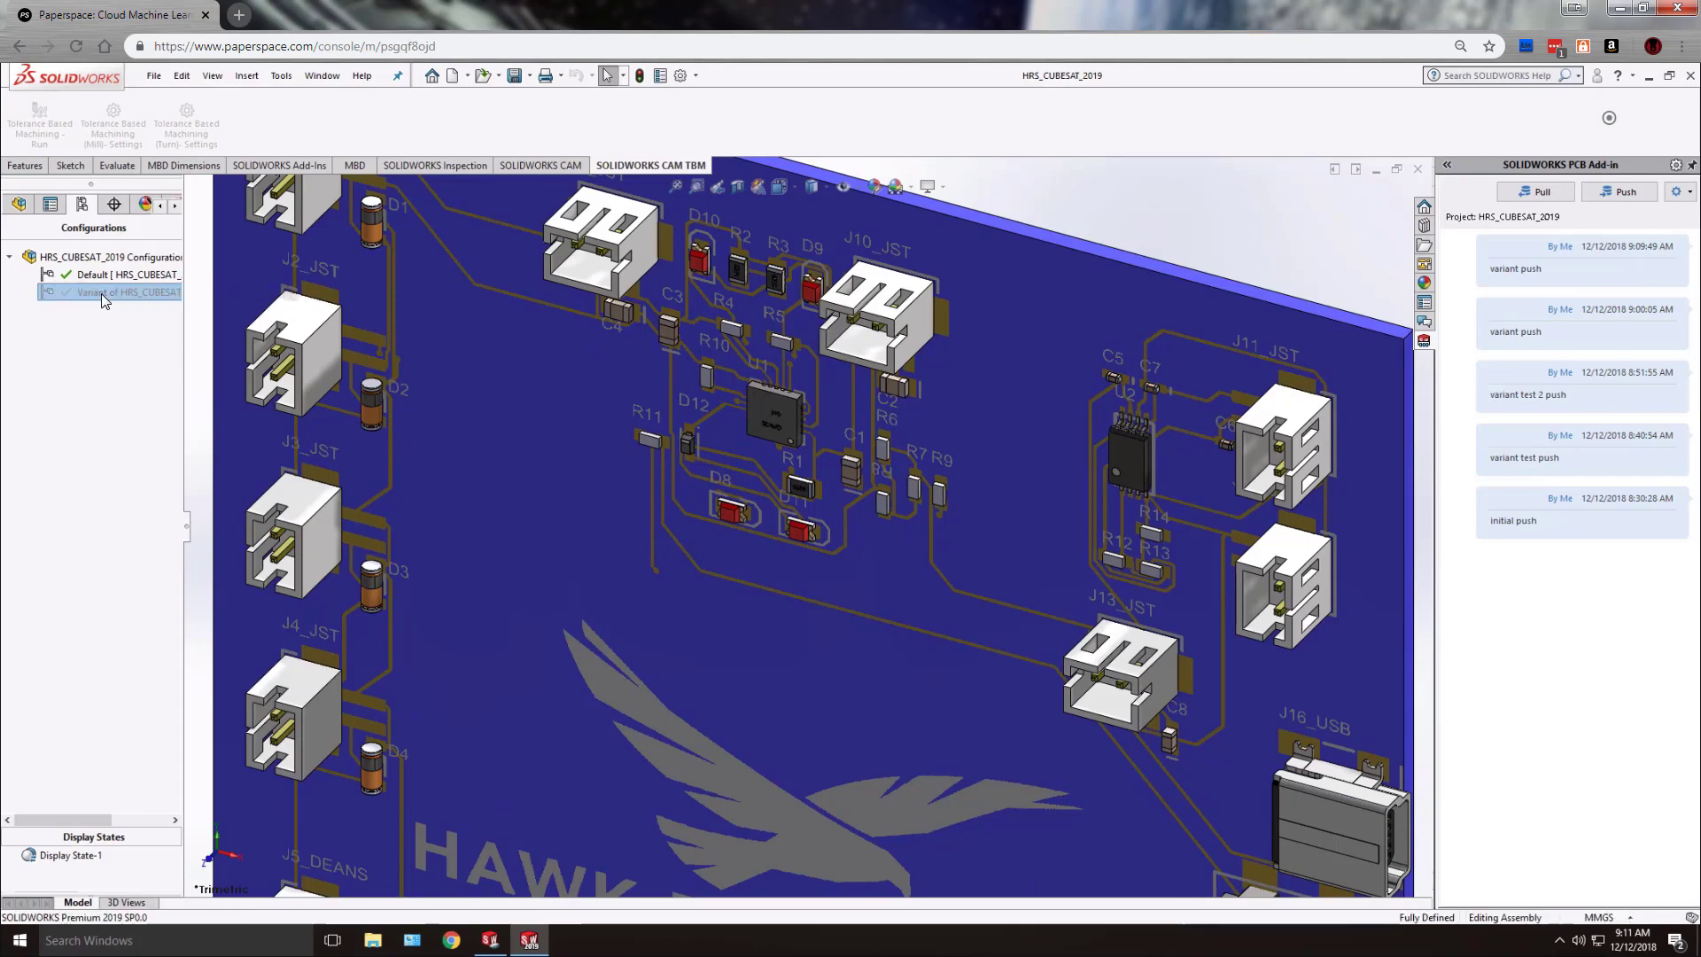